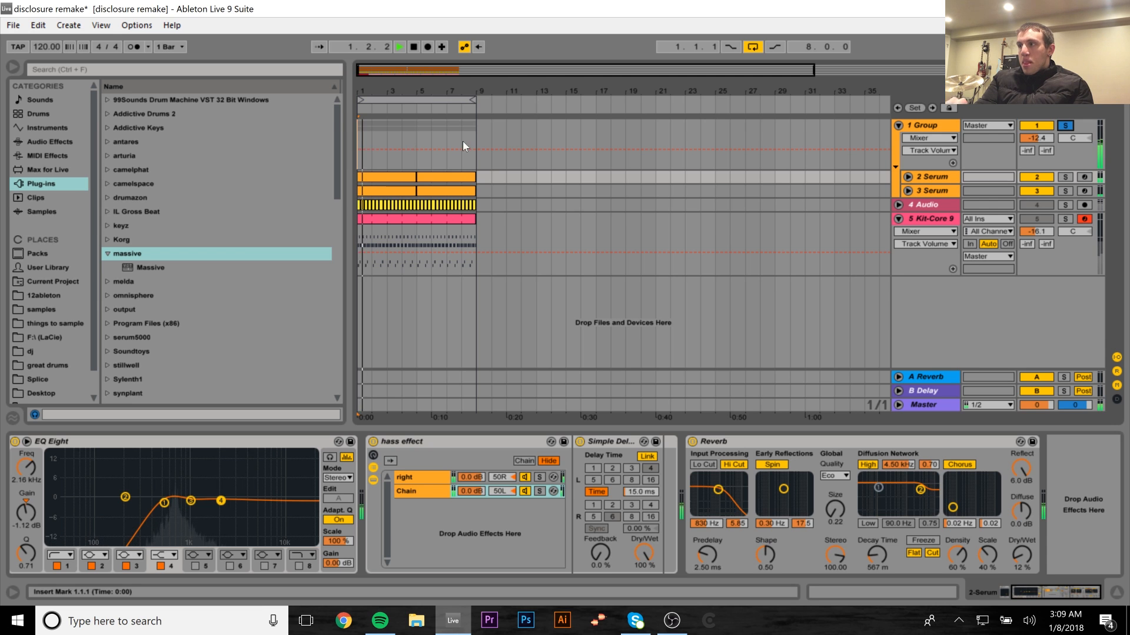
- Show the start of the 2 Serum track's device chain and stop playback
left_click(933, 178)
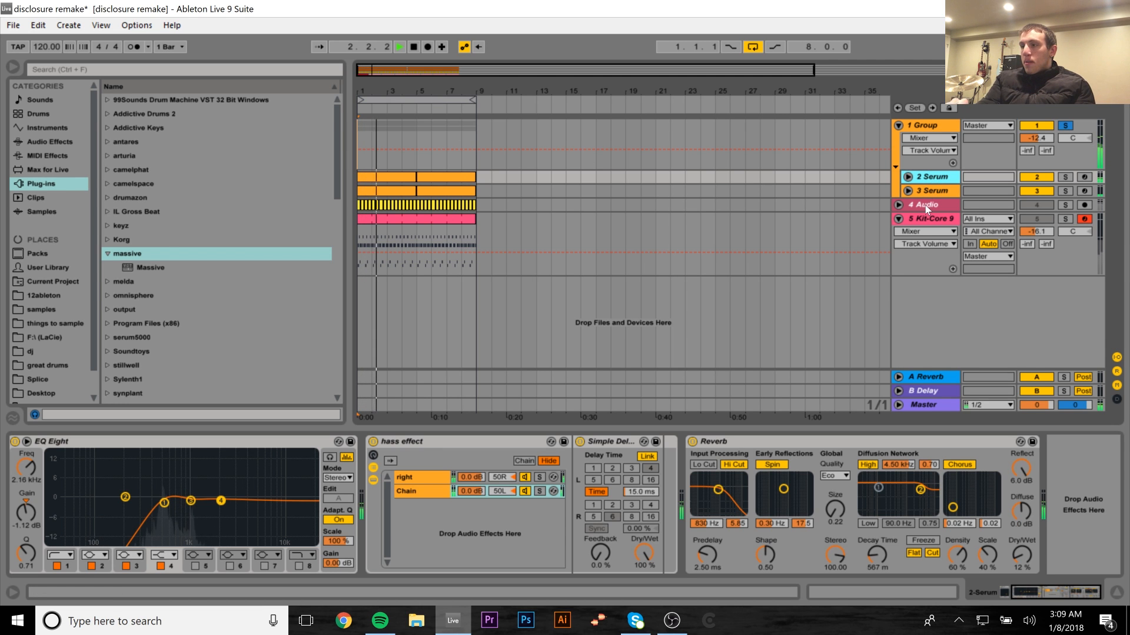
left_click(1007, 594)
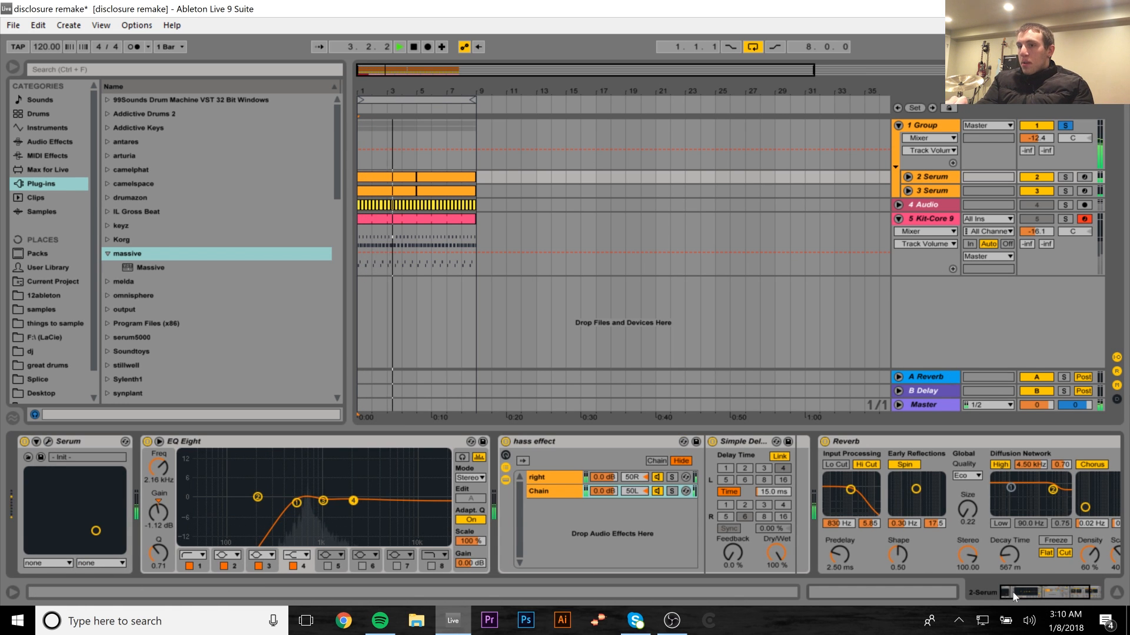
key("space")
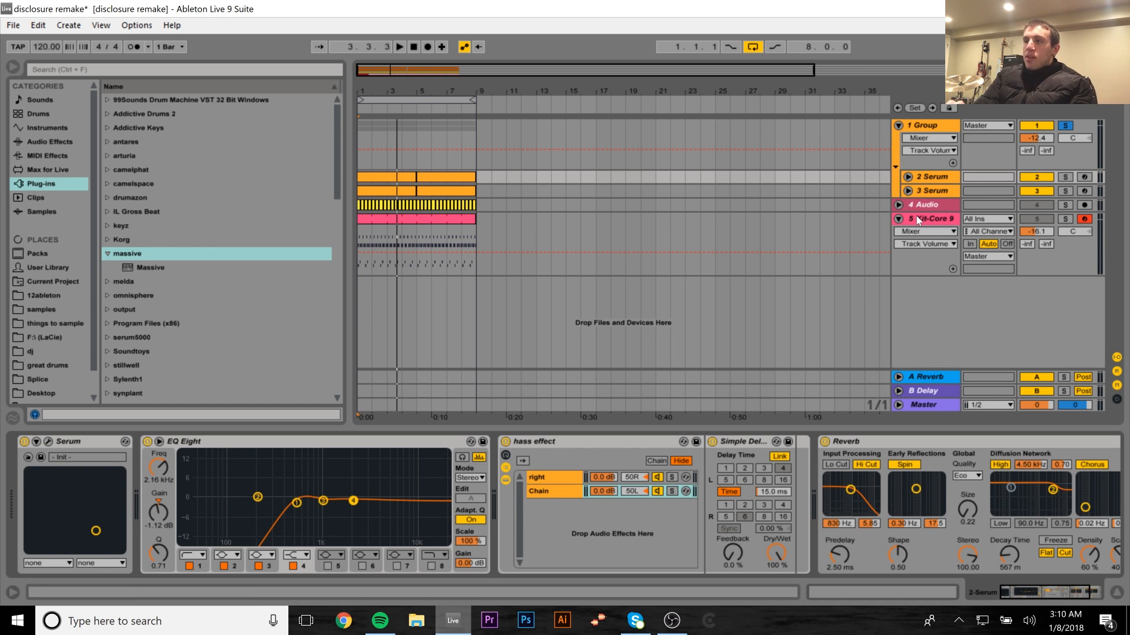
- Solo the 2 Serum track and play it briefly to hear it alone
left_click(935, 177)
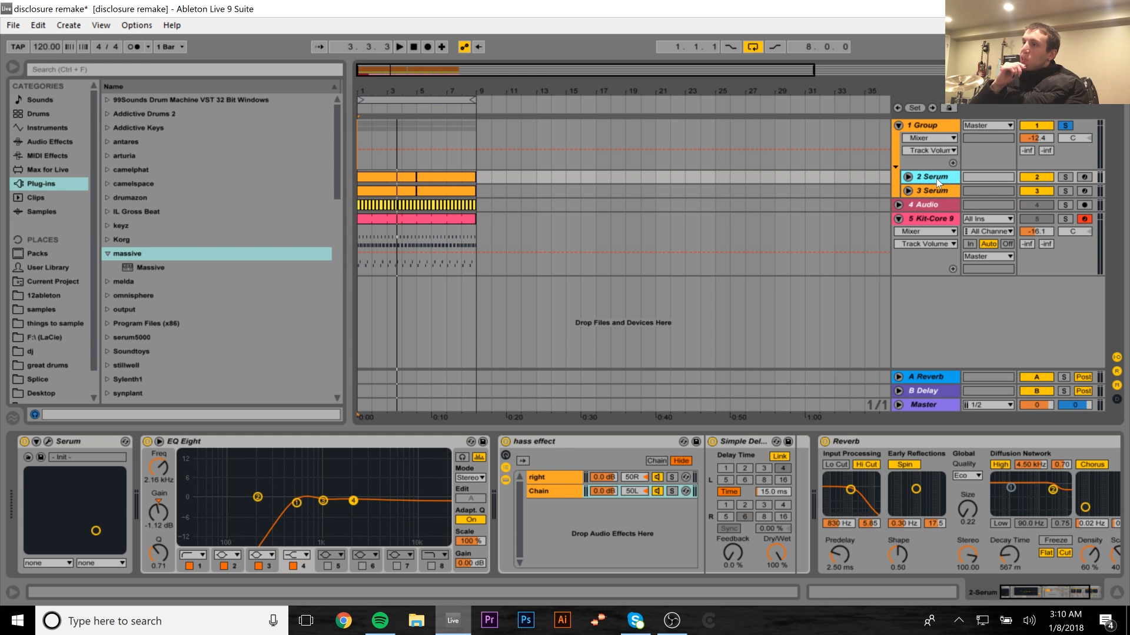
left_click(1063, 179)
key("space")
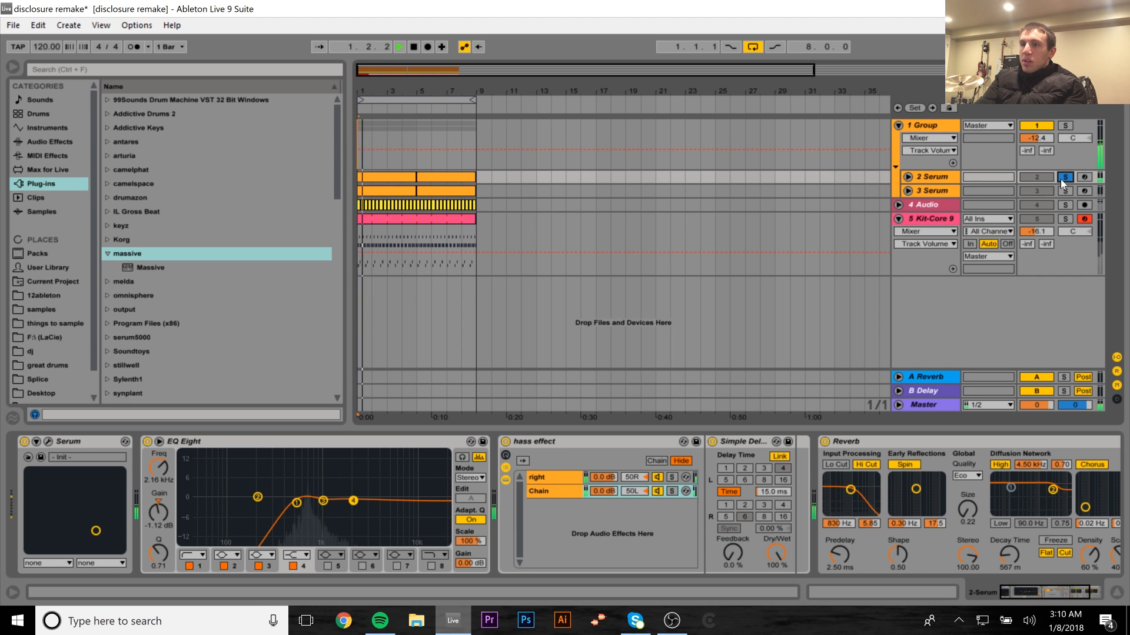
key("space")
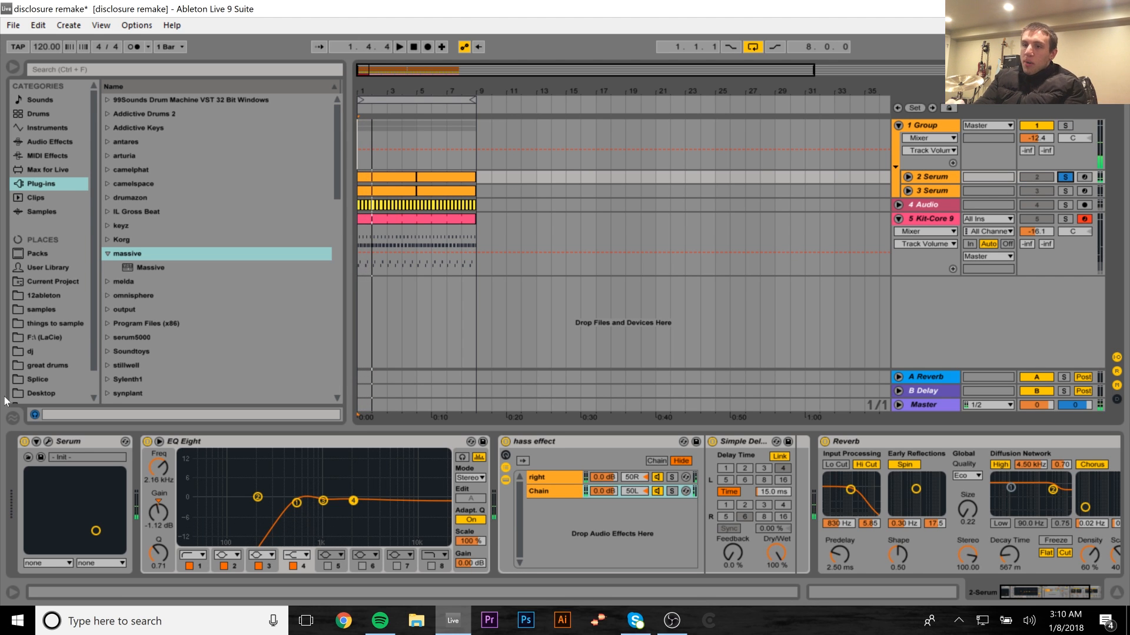
- Open the Serum instrument on the 2 Serum track and examine its Band 24 filter settings
left_click(48, 441)
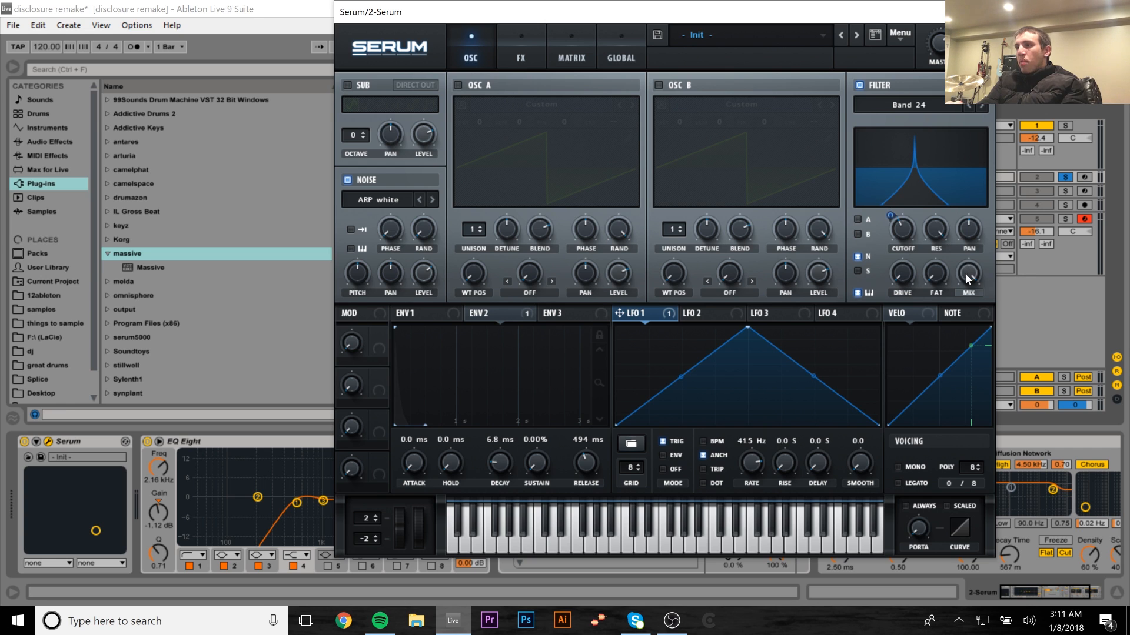
mouse_move(899, 239)
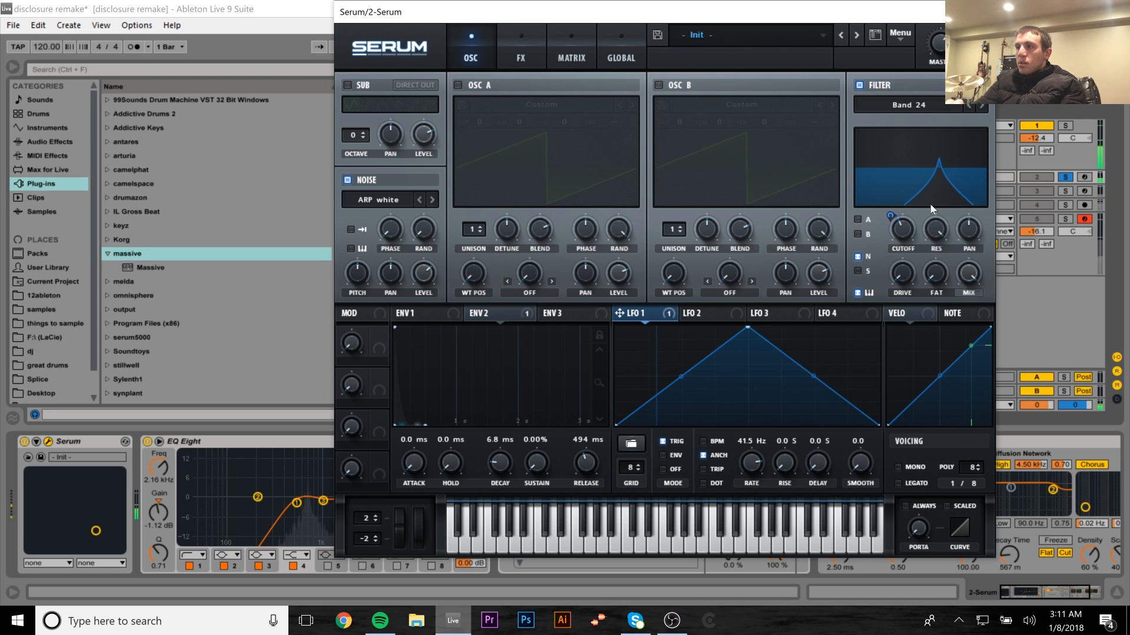
left_click_drag(934, 243, 982, 102)
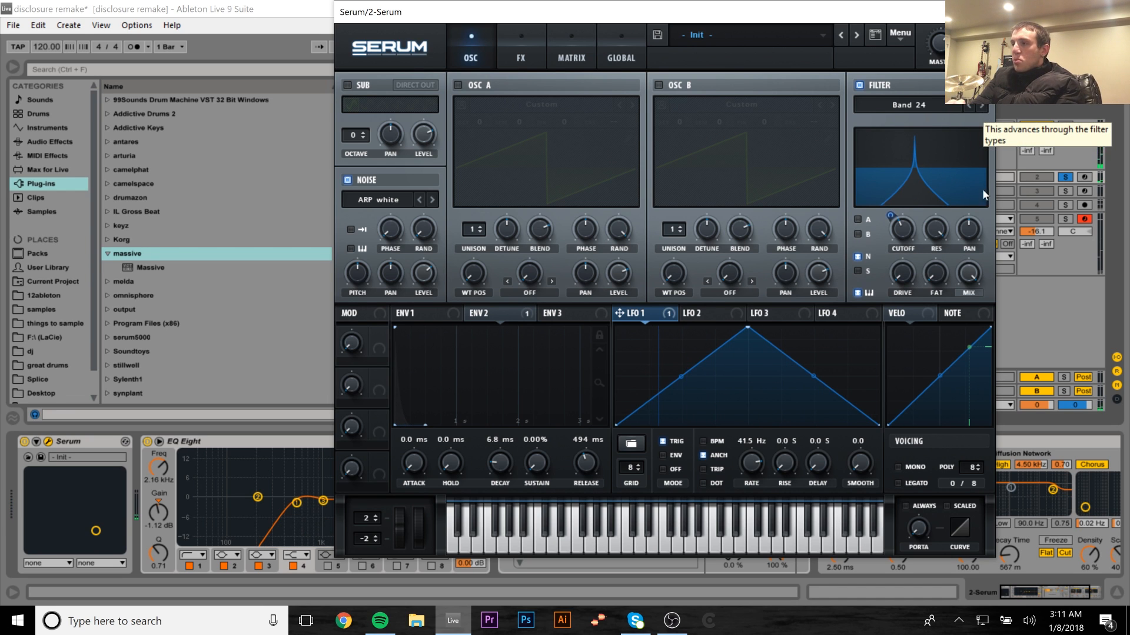
- Examine the Env 2 and LFO 1 sources and their filter cutoff routings in Serum's modulation matrix
left_click(514, 46)
left_click(552, 44)
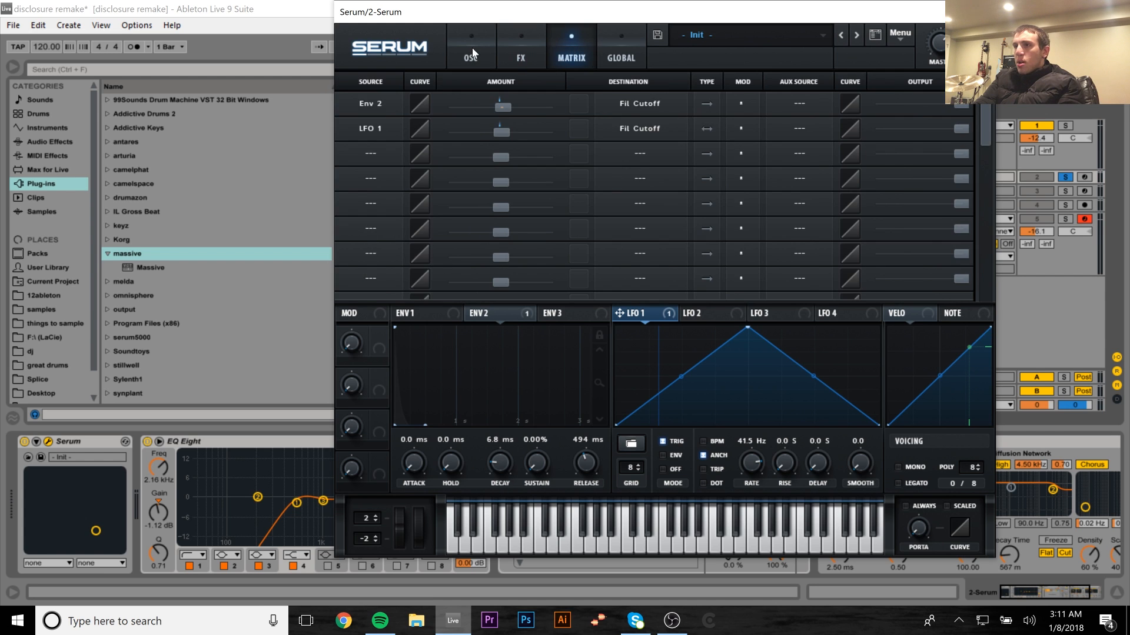
left_click(472, 48)
left_click(517, 309)
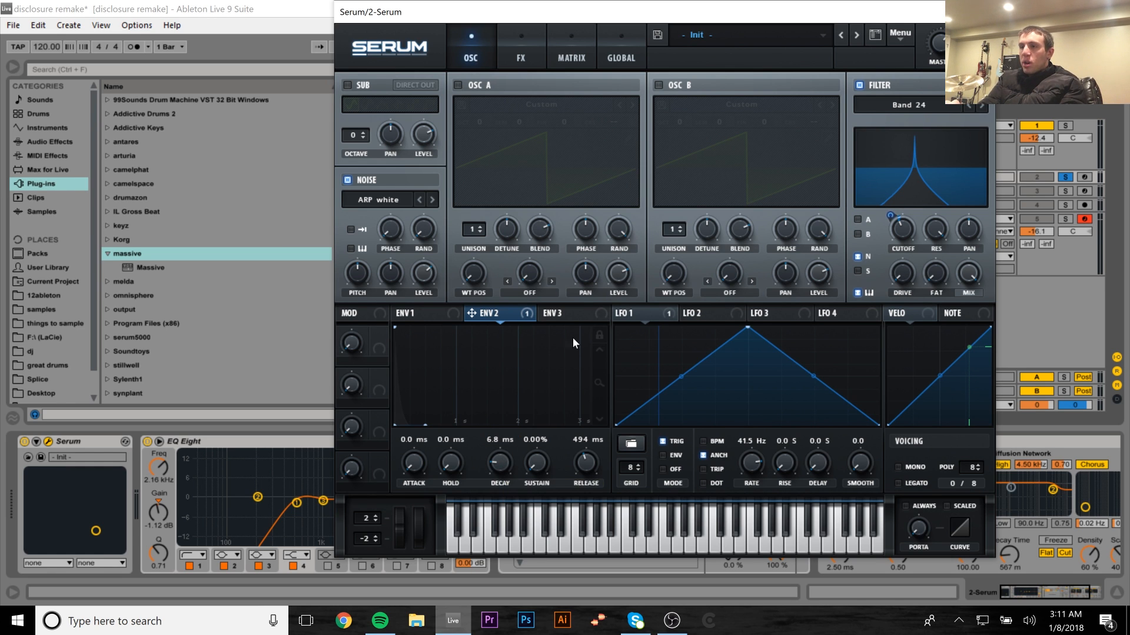
left_click(641, 311)
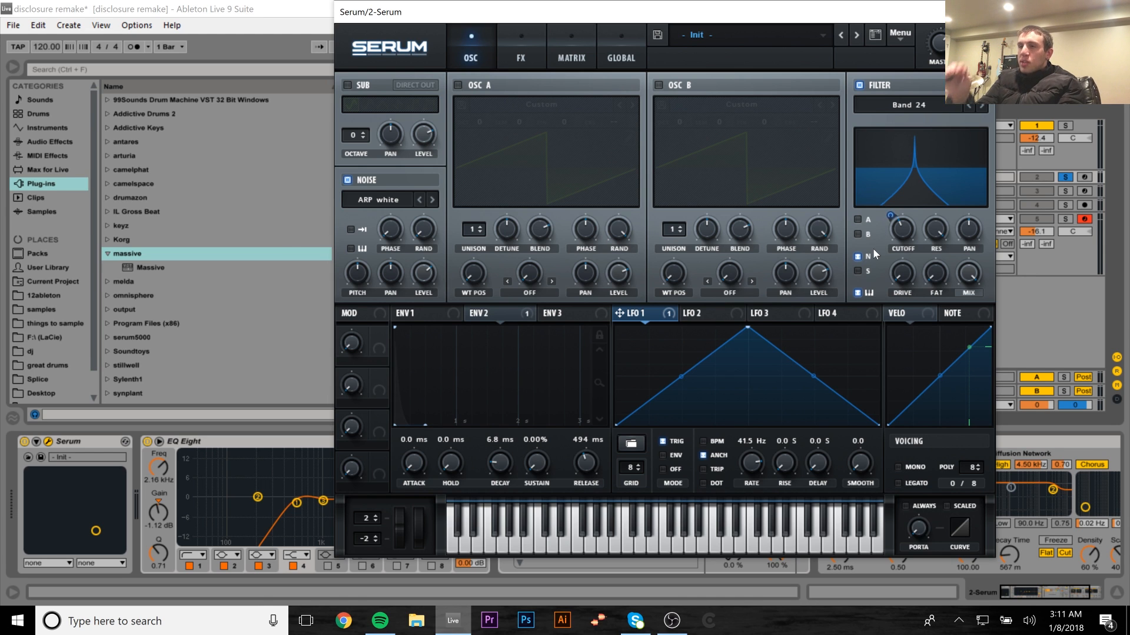
left_click(567, 53)
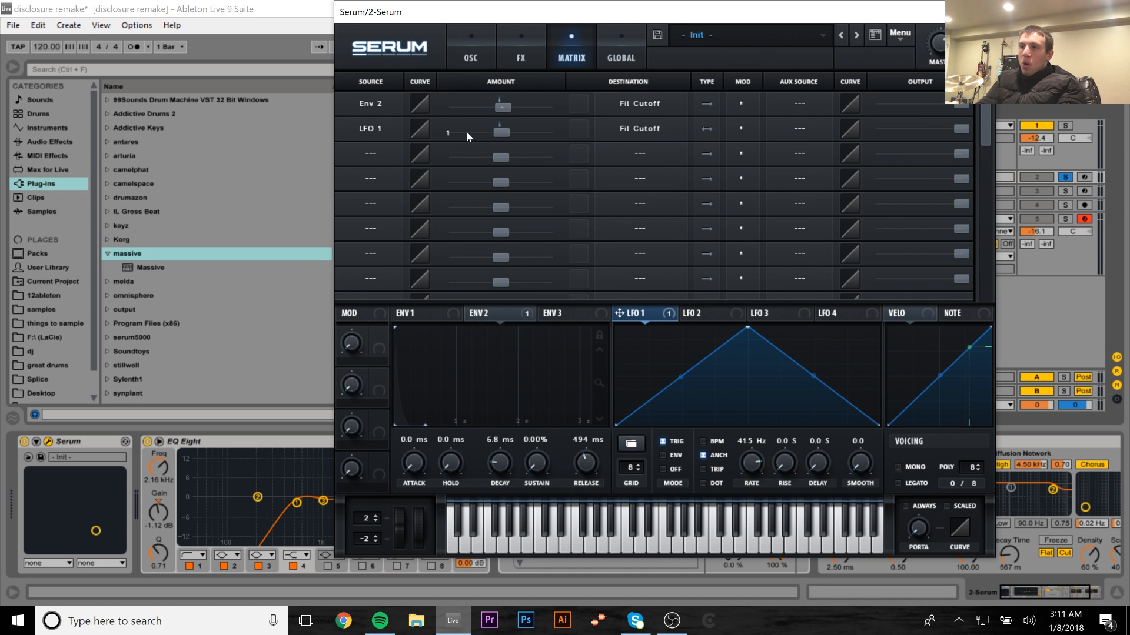
left_click(483, 62)
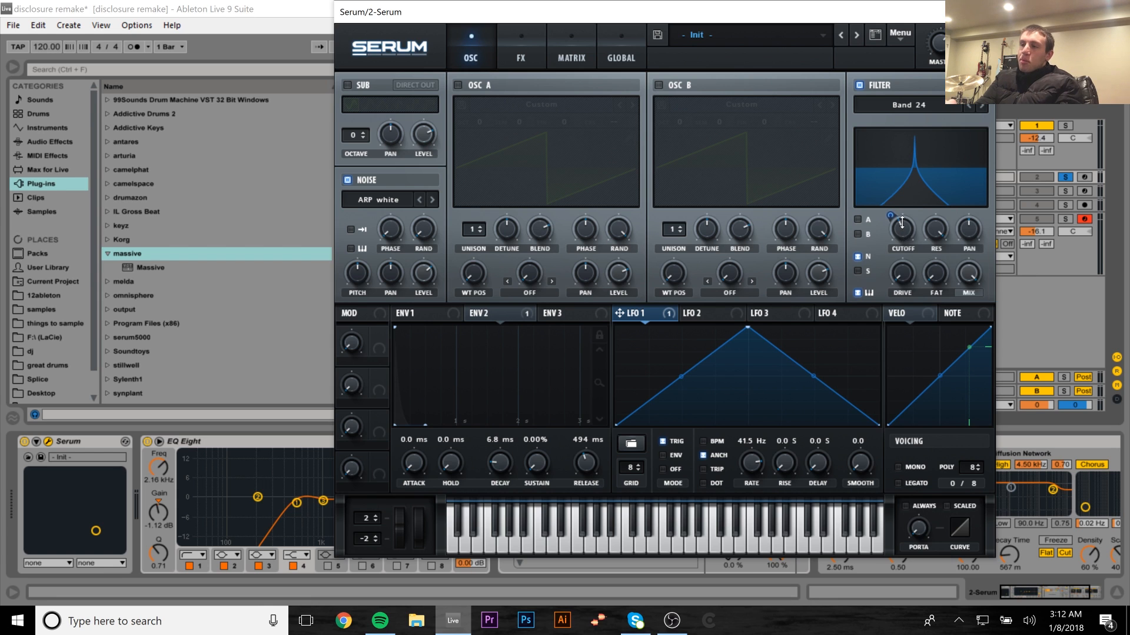
- Toggle LFO 1's modulation of the filter cutoff off and back on to compare the sound
right_click(638, 318)
left_click(656, 338)
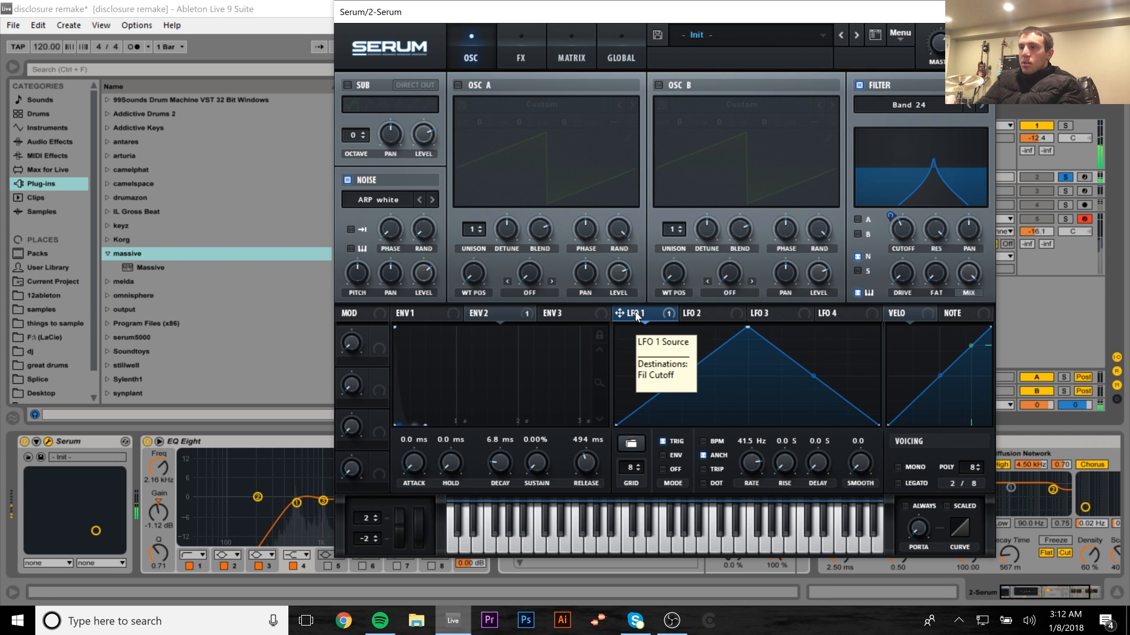
right_click(636, 316)
left_click(655, 336)
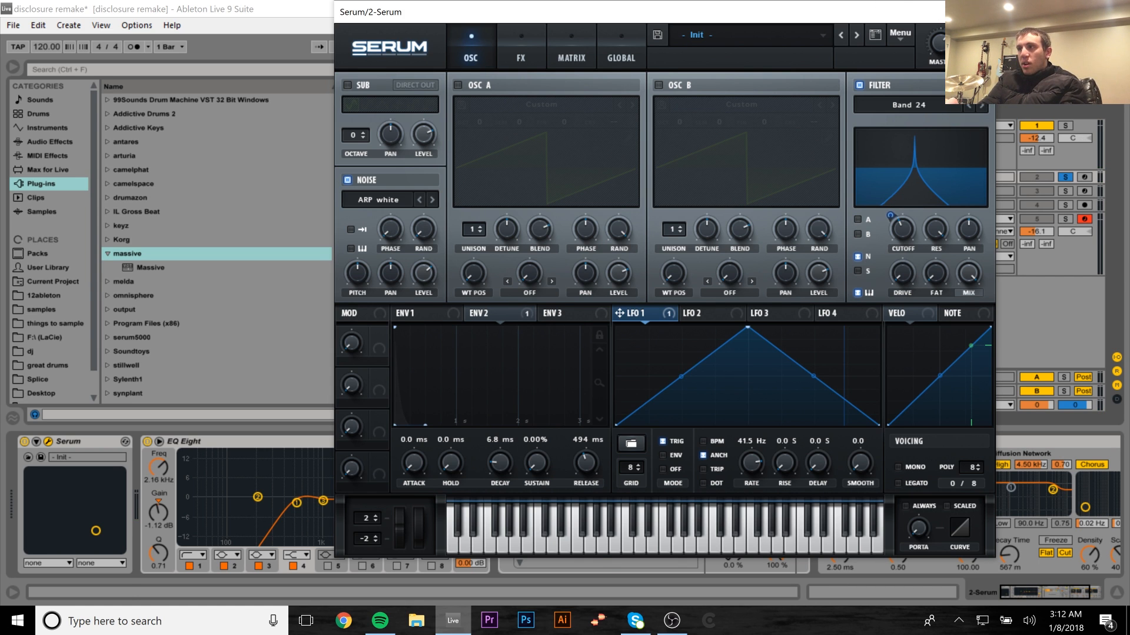
- Close the Serum window and examine the hass effect rack in the 2 Serum track's device chain
left_click(982, 12)
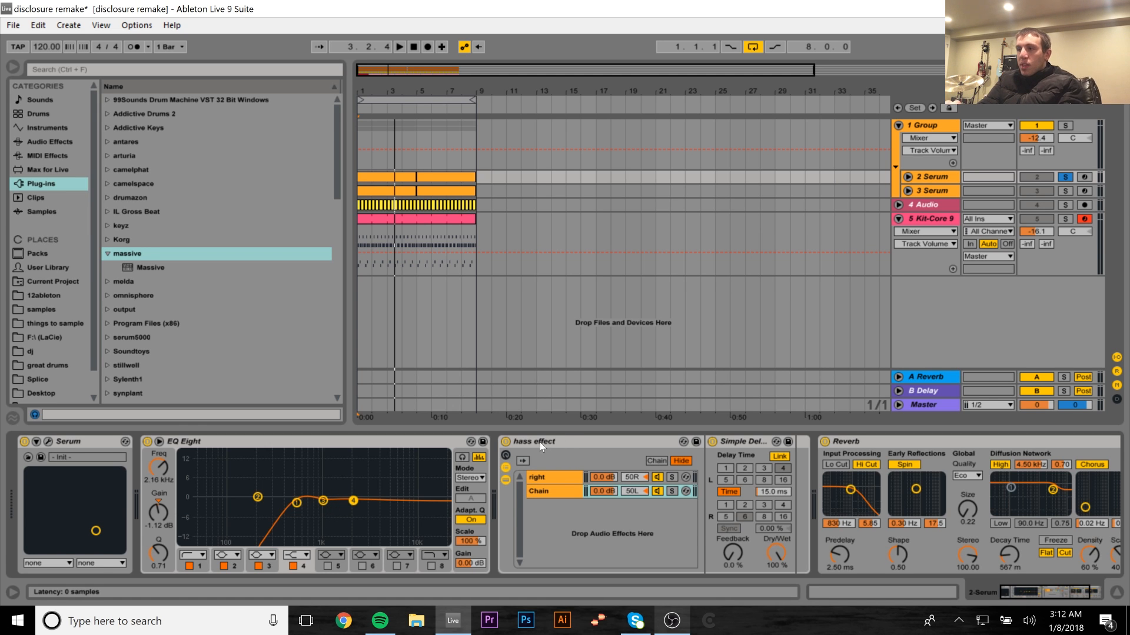
left_click(524, 441)
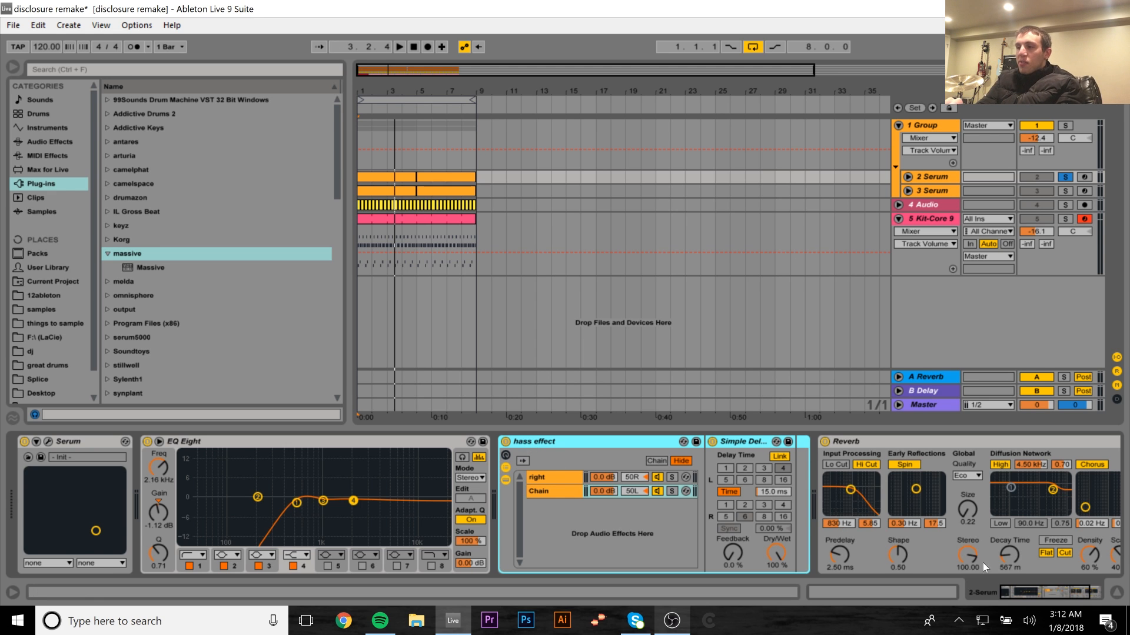
left_click_drag(1022, 590, 1038, 589)
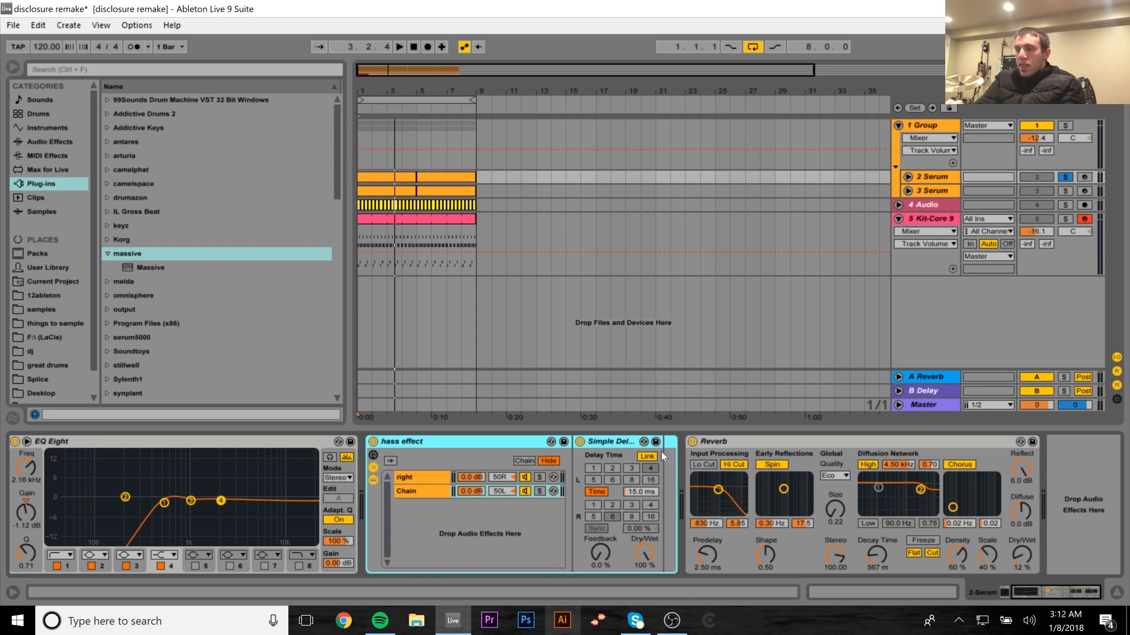
- Examine the Simple Delay inside the hass effect rack and the Reverb that follows it
left_click(604, 443)
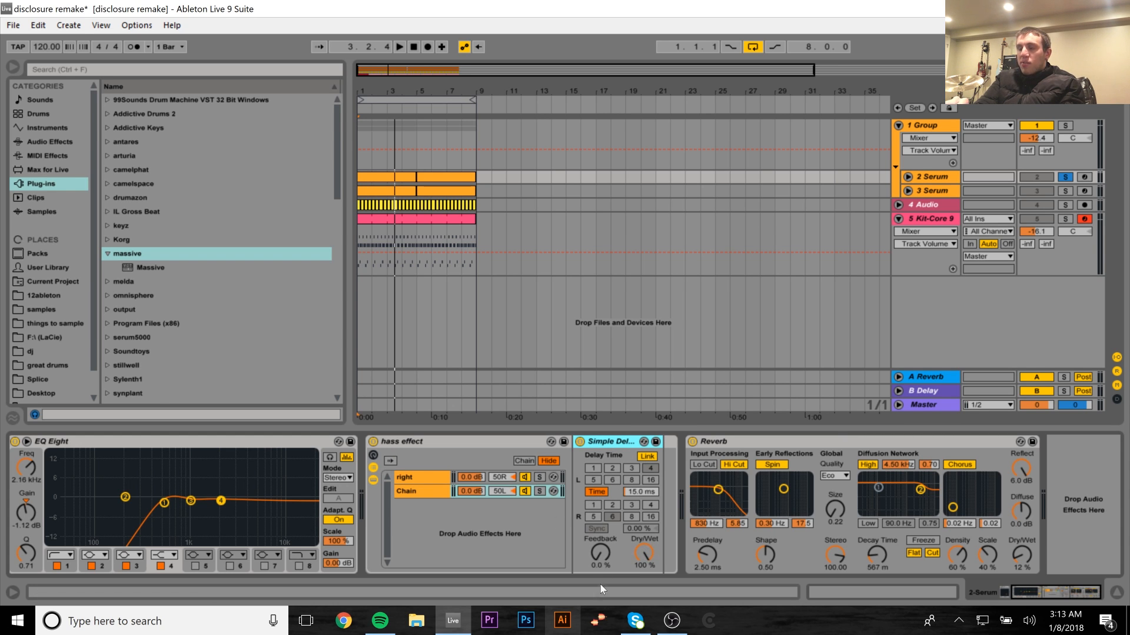
left_click(600, 494)
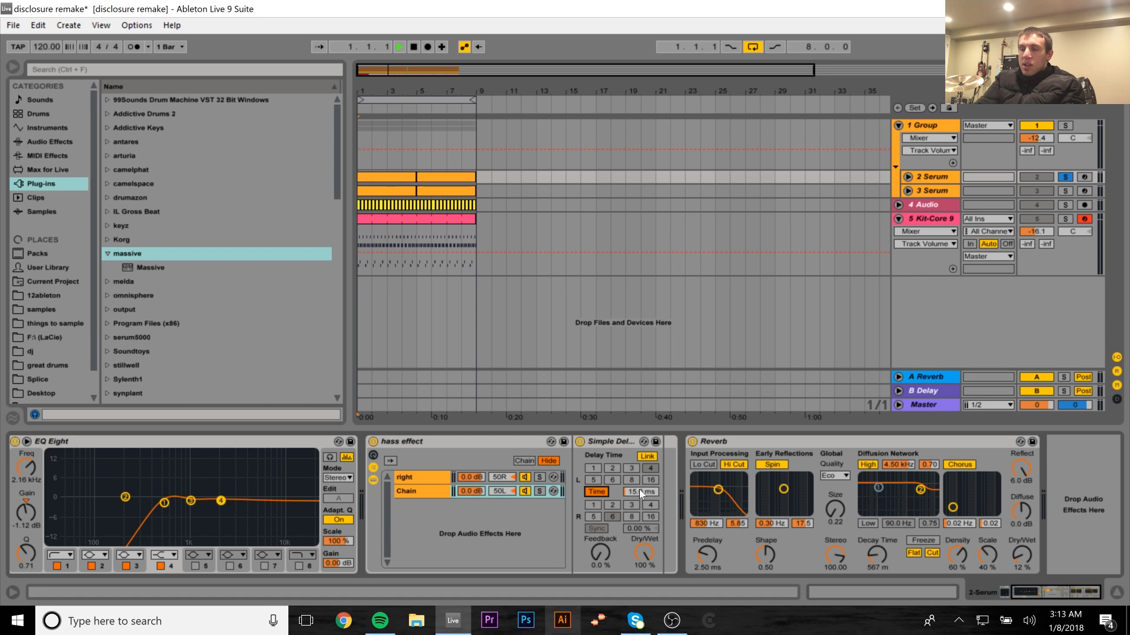
key("space")
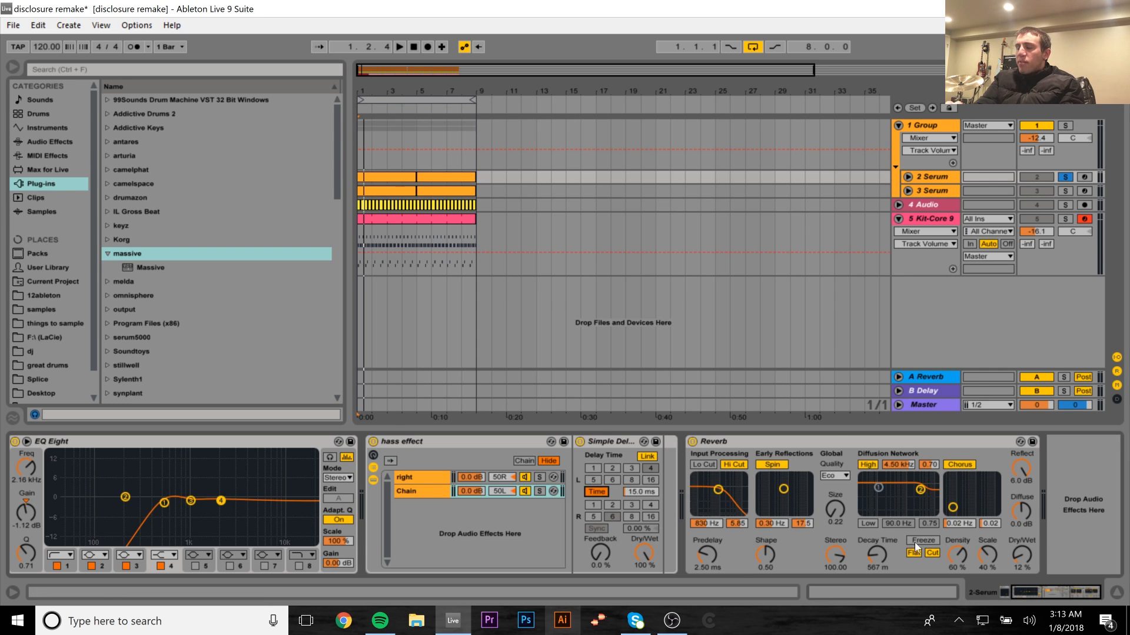
left_click(843, 440)
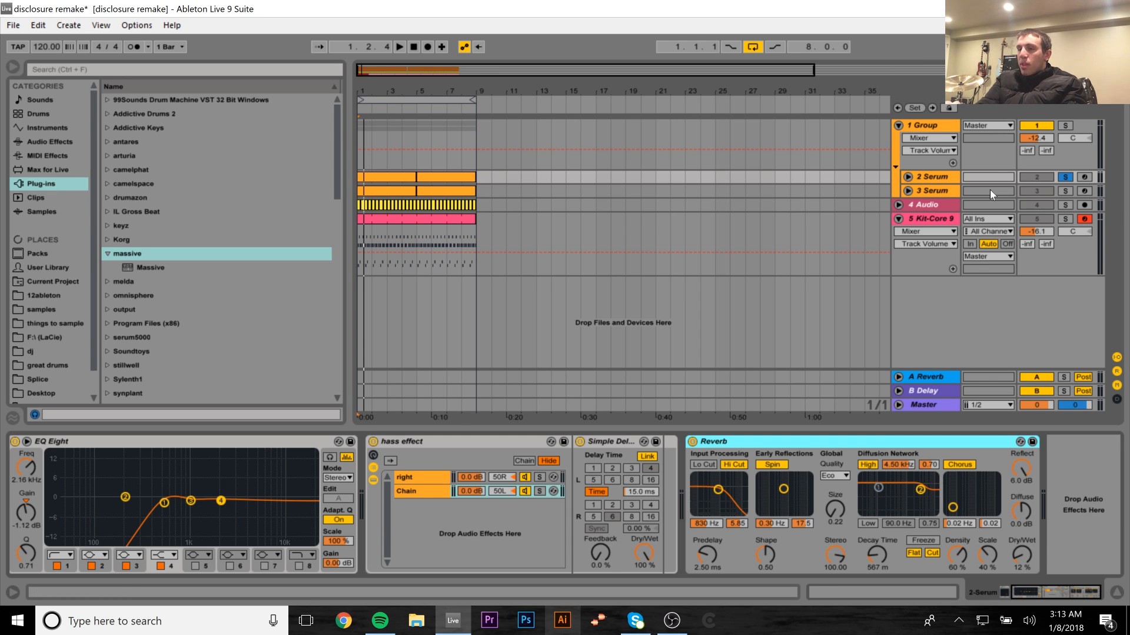
- Solo the 3 Serum track and show the start of its device chain
left_click(937, 189)
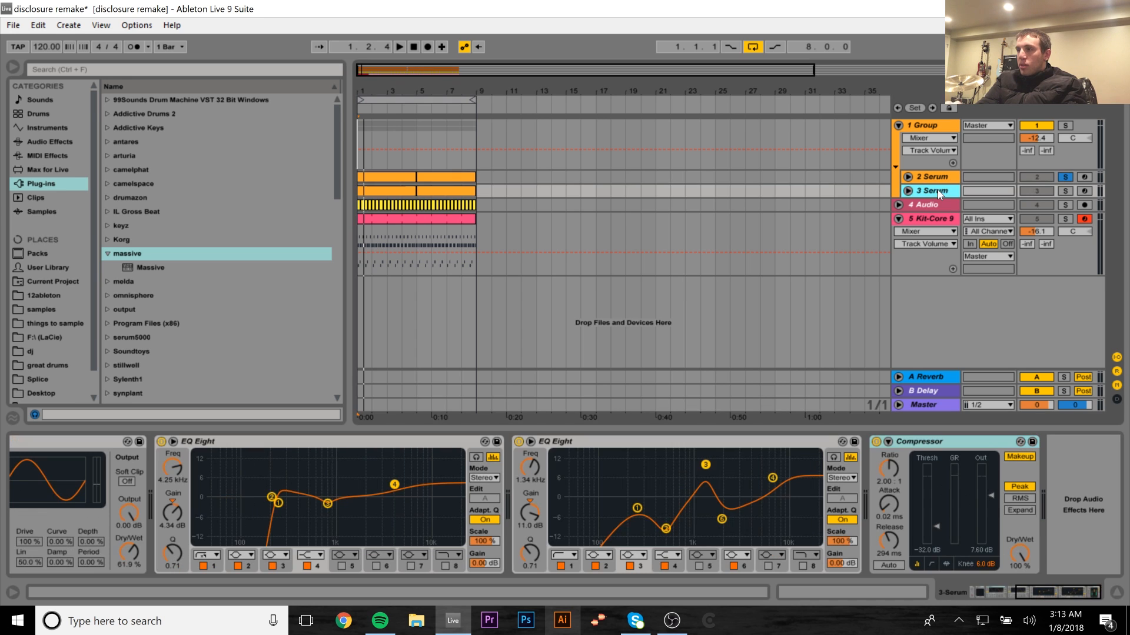
left_click(1060, 190)
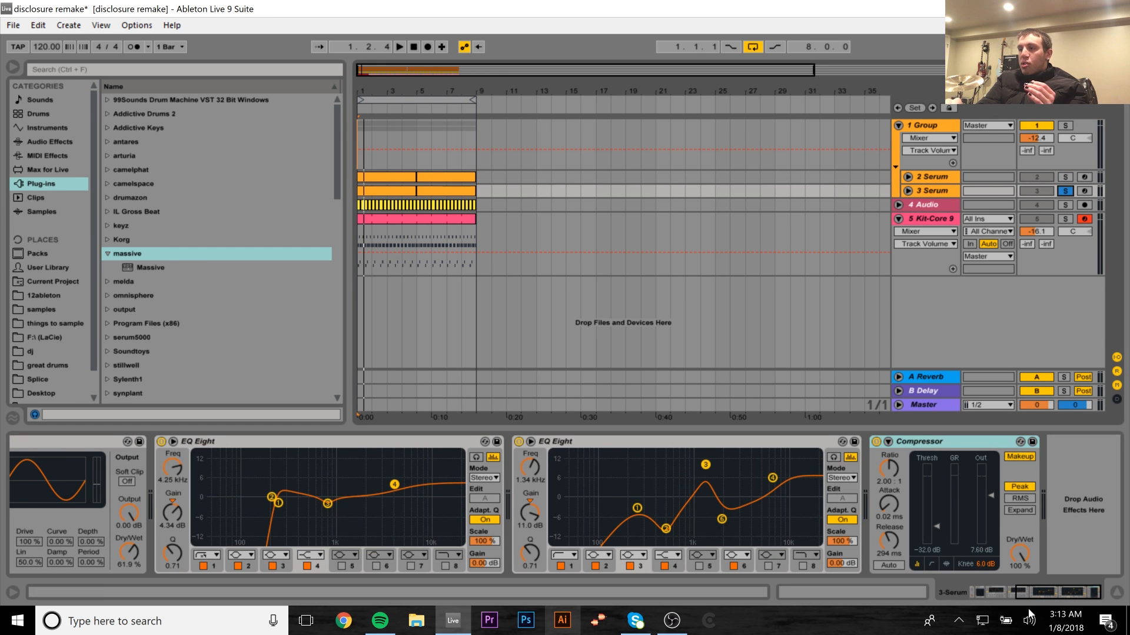
left_click_drag(1027, 593, 935, 593)
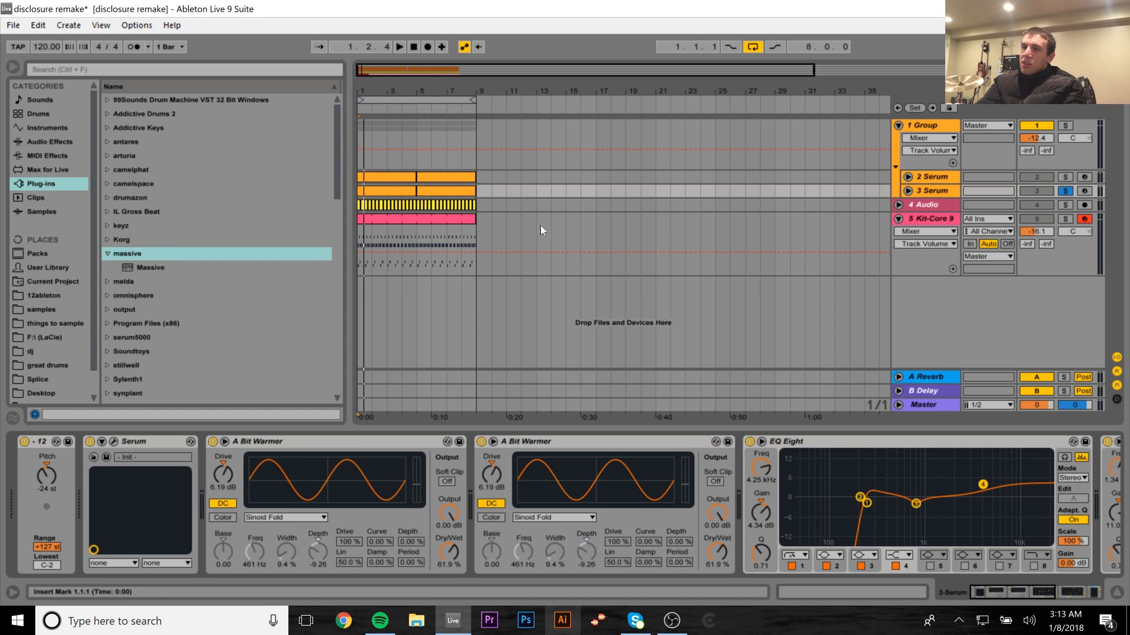
- Select the first clip on the 3 Serum track and play it briefly
left_click(402, 186)
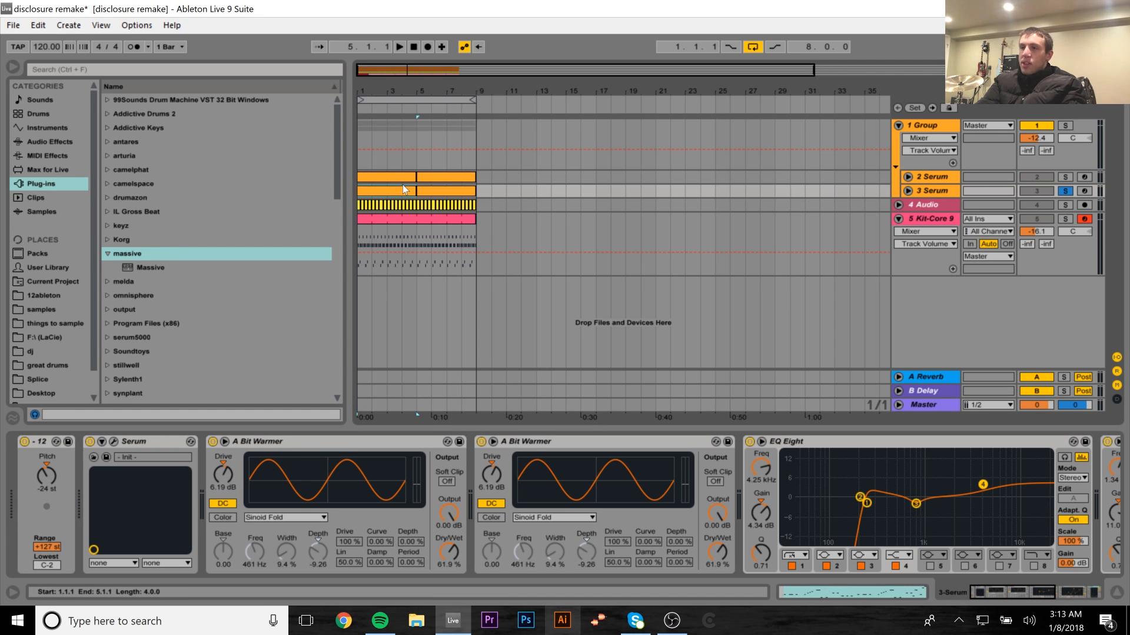
key("space")
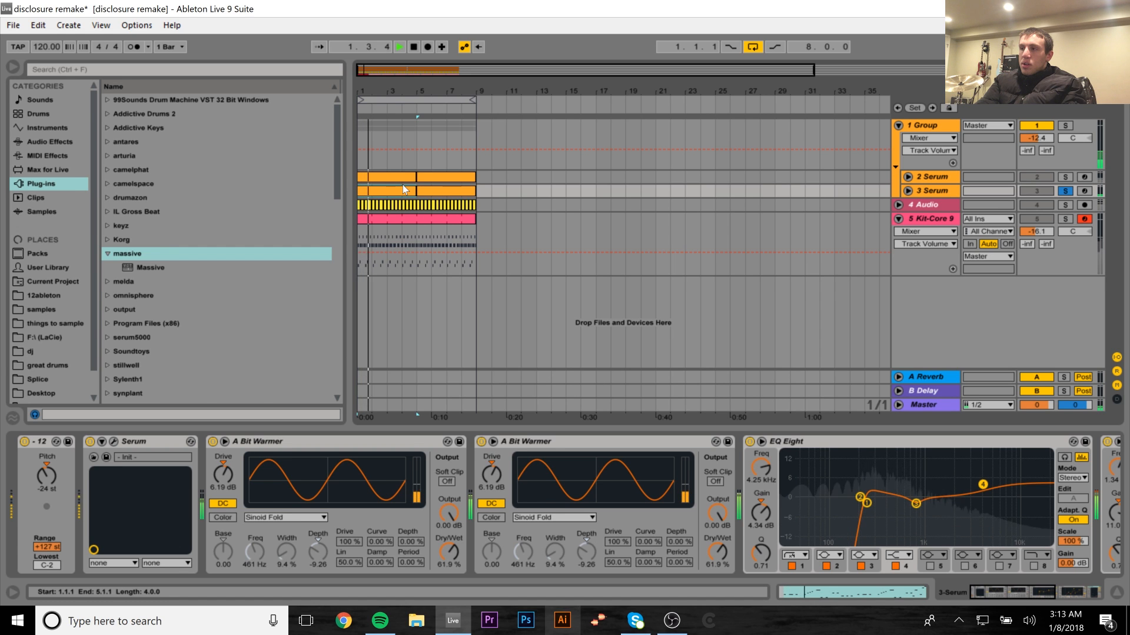
key("space")
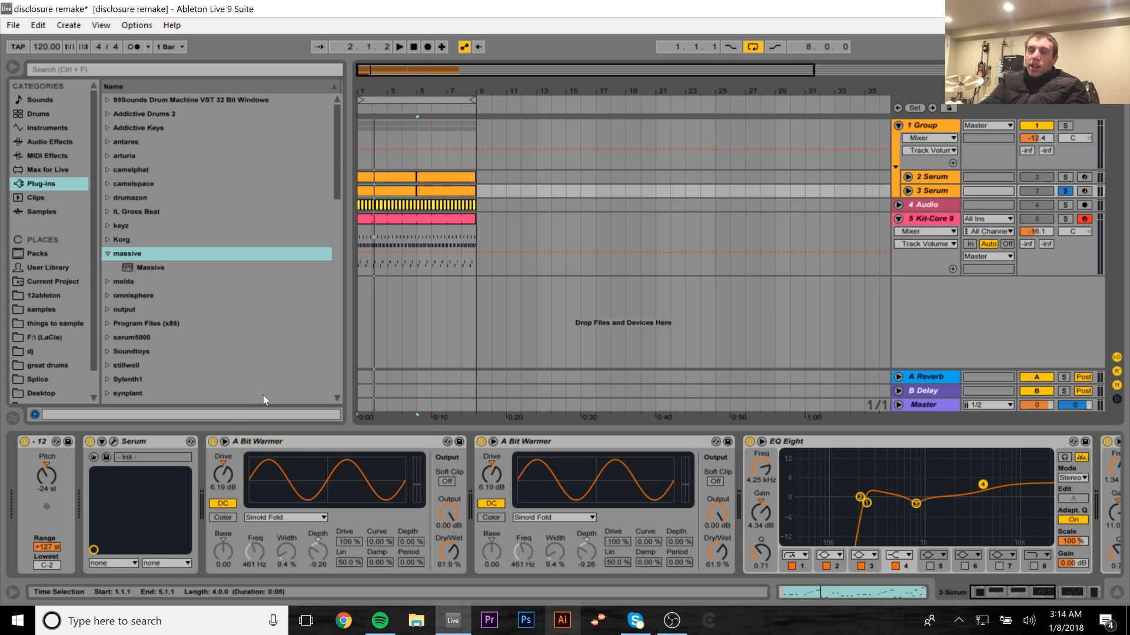
- Open the Serum instrument on the 3 Serum track and examine OSC A's 12-Duckorgan wavetable and the High 12 filter
left_click(114, 441)
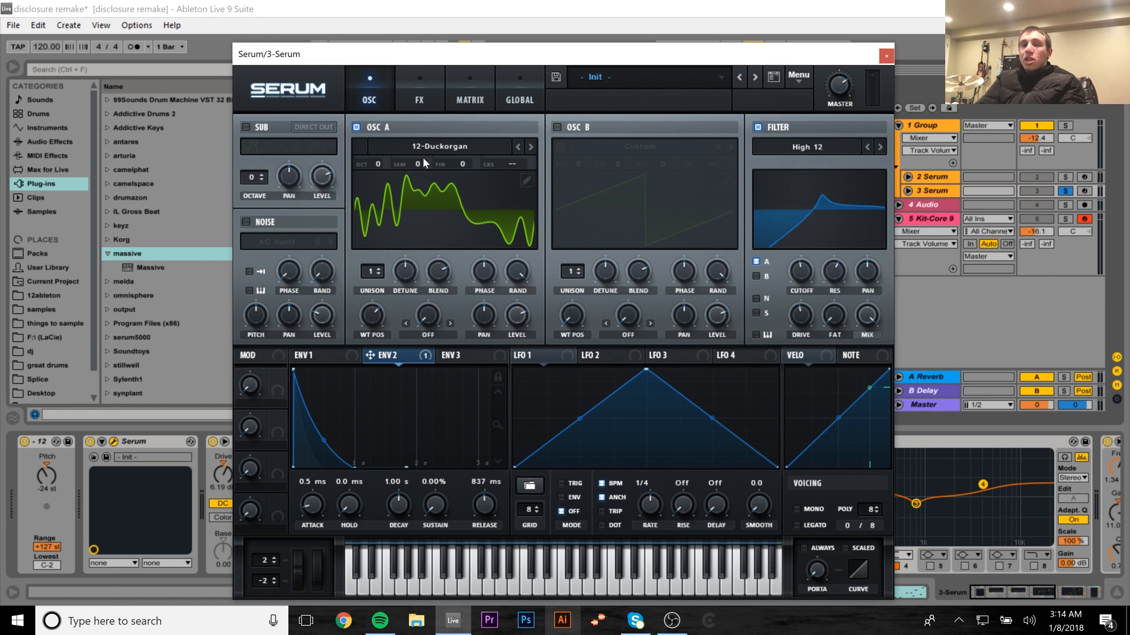
left_click(150, 269)
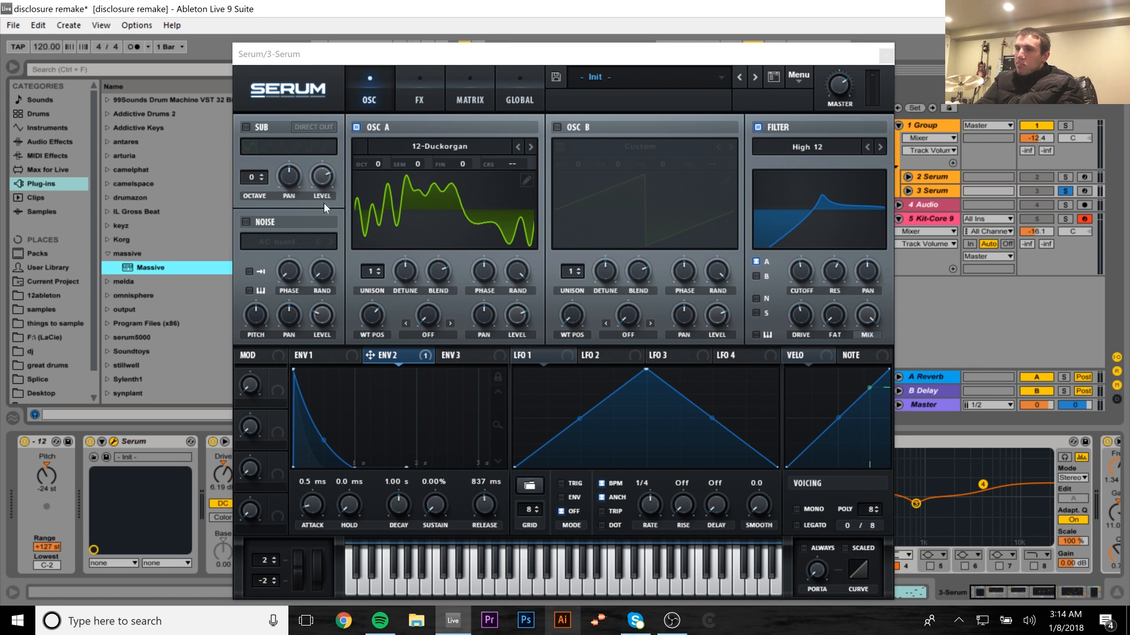
left_click(462, 67)
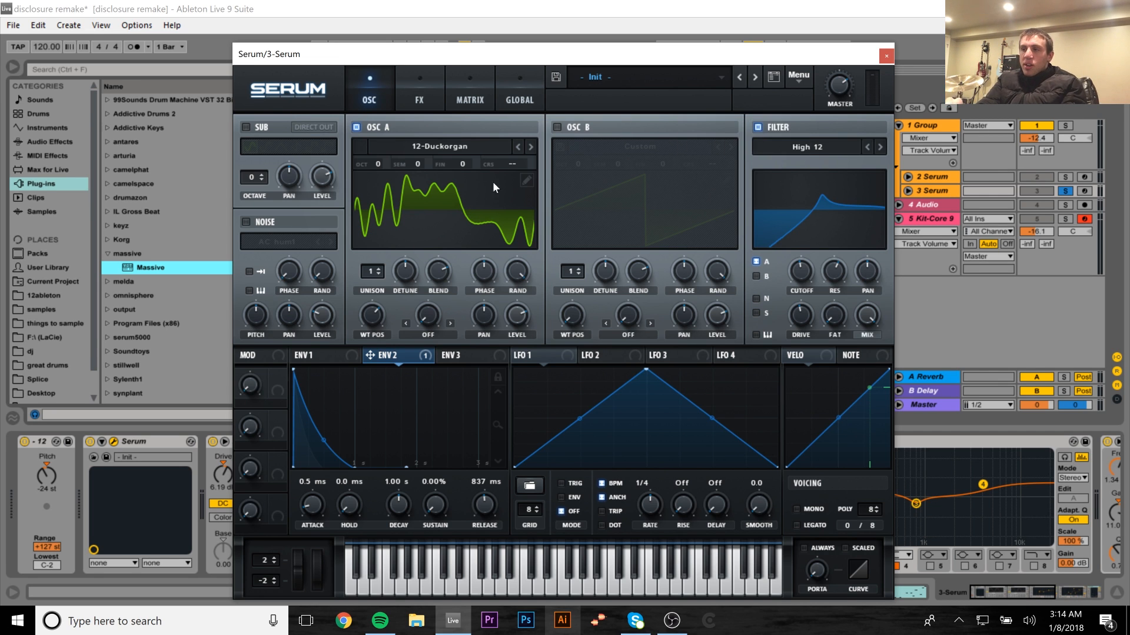
mouse_move(374, 322)
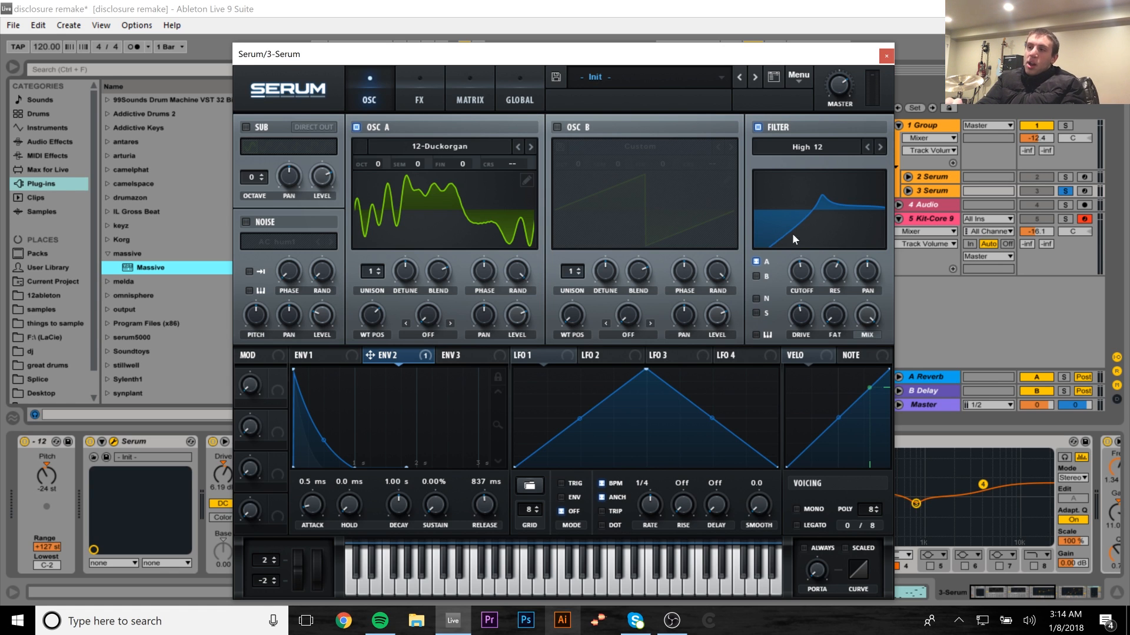
- Show Serum's effects and check the distortion type, keeping it at Tube
left_click(431, 80)
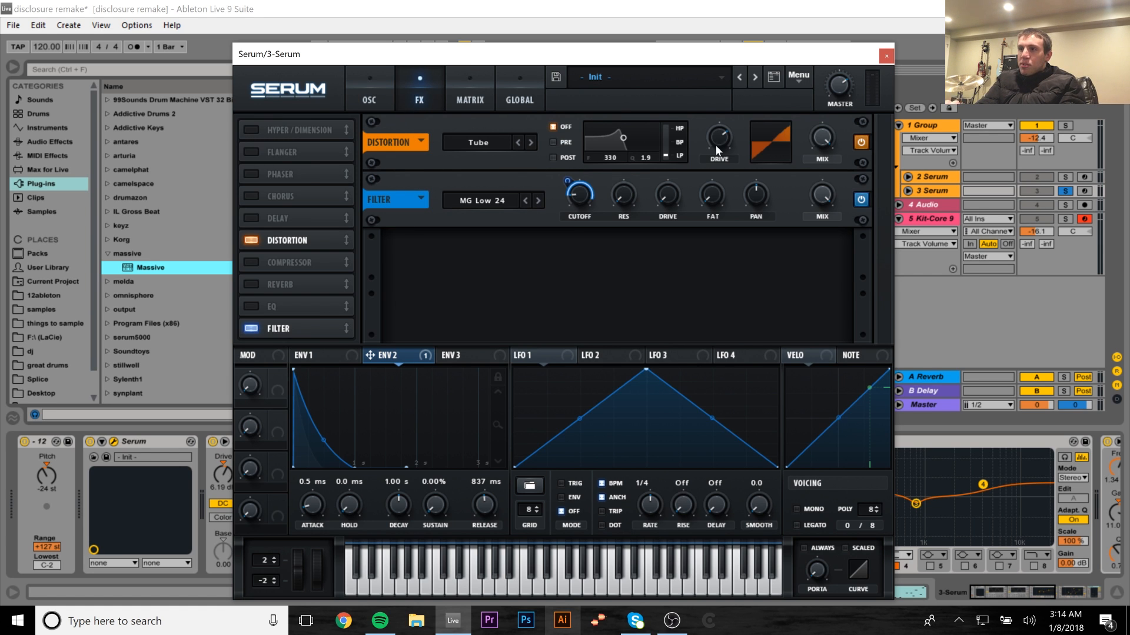
left_click(488, 142)
left_click(495, 157)
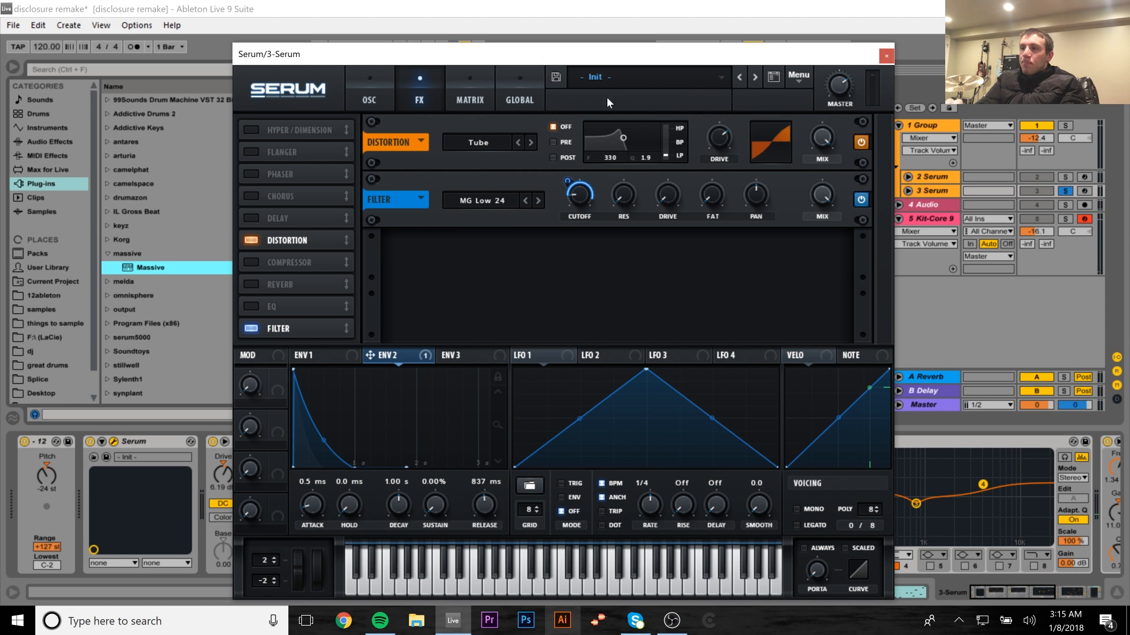
- Close the Serum window and examine the two EQ Eights and the Compressor at the end of the 3 Serum device chain
left_click(886, 56)
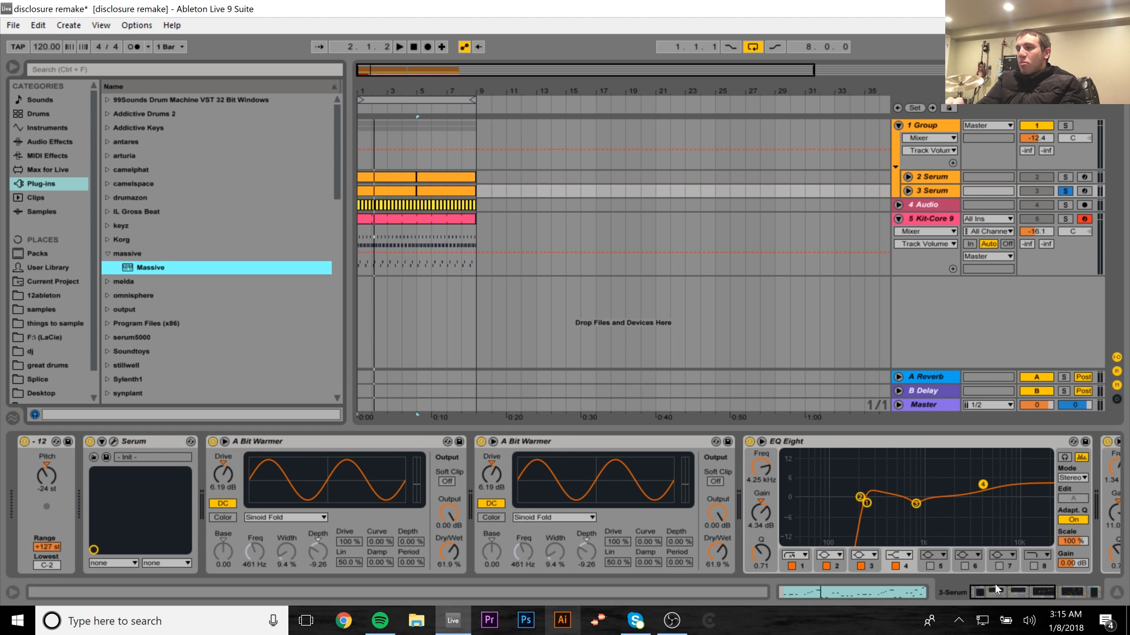
left_click_drag(1028, 594, 1066, 591)
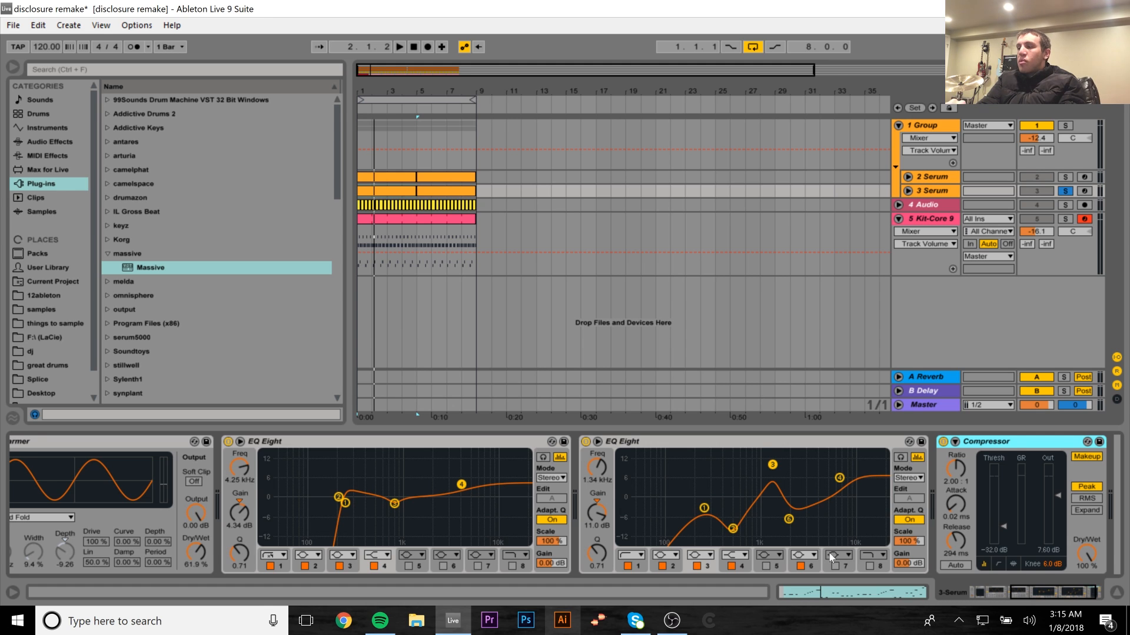
left_click(1039, 600)
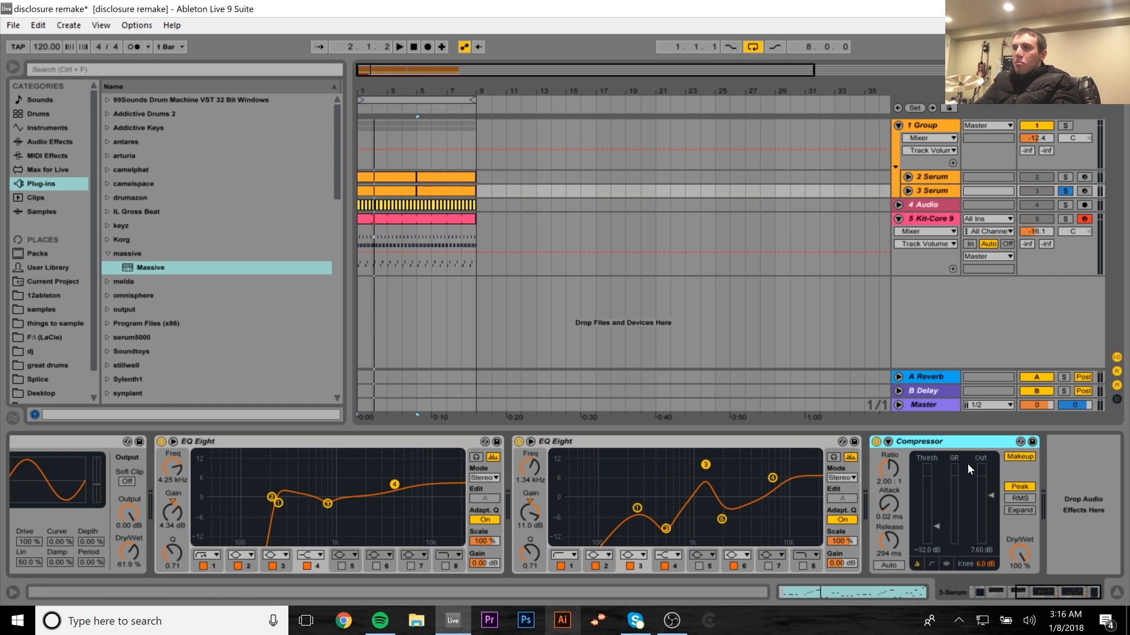
- Solo the 1 Group track and examine the Reverb, Compressor and EQ Eight devices in its effect chain
left_click(941, 125)
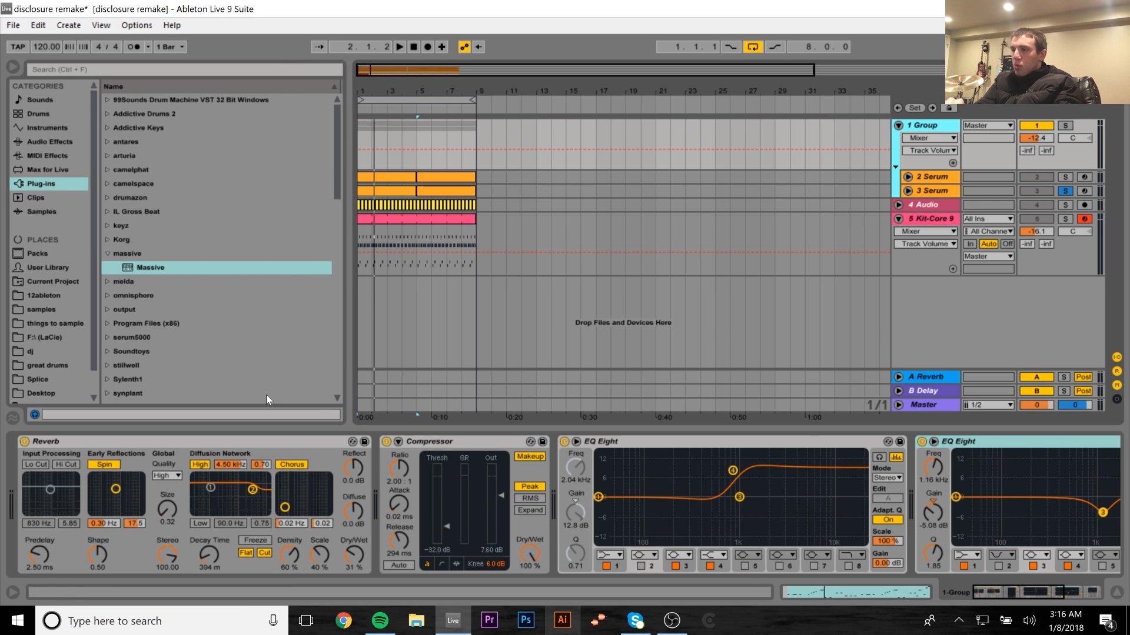
left_click_drag(1031, 590, 921, 600)
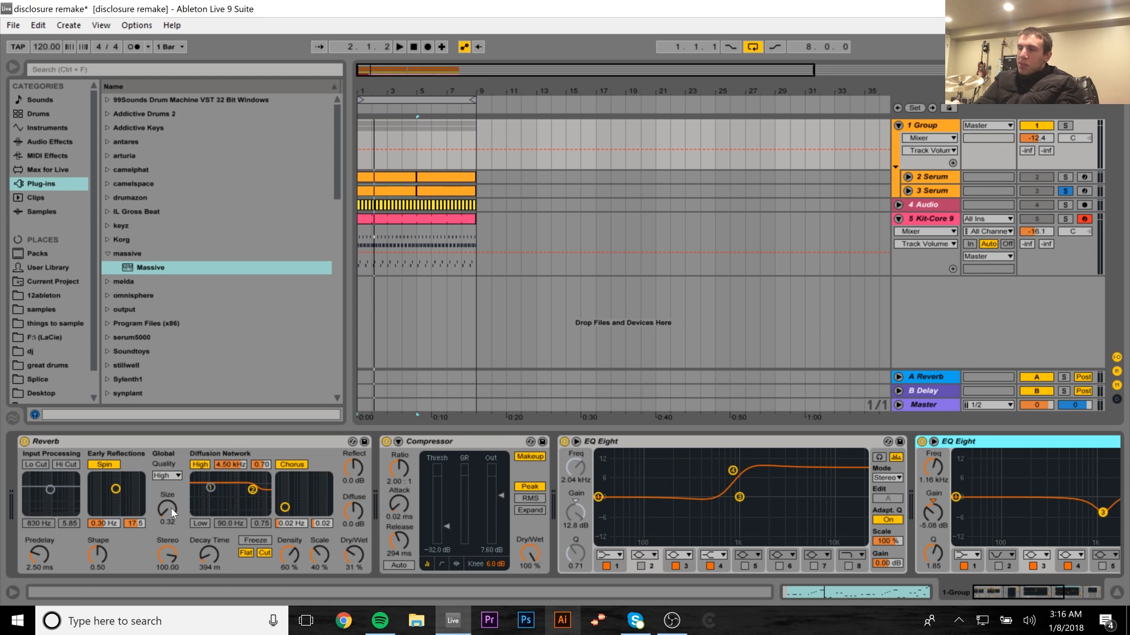
left_click(1065, 126)
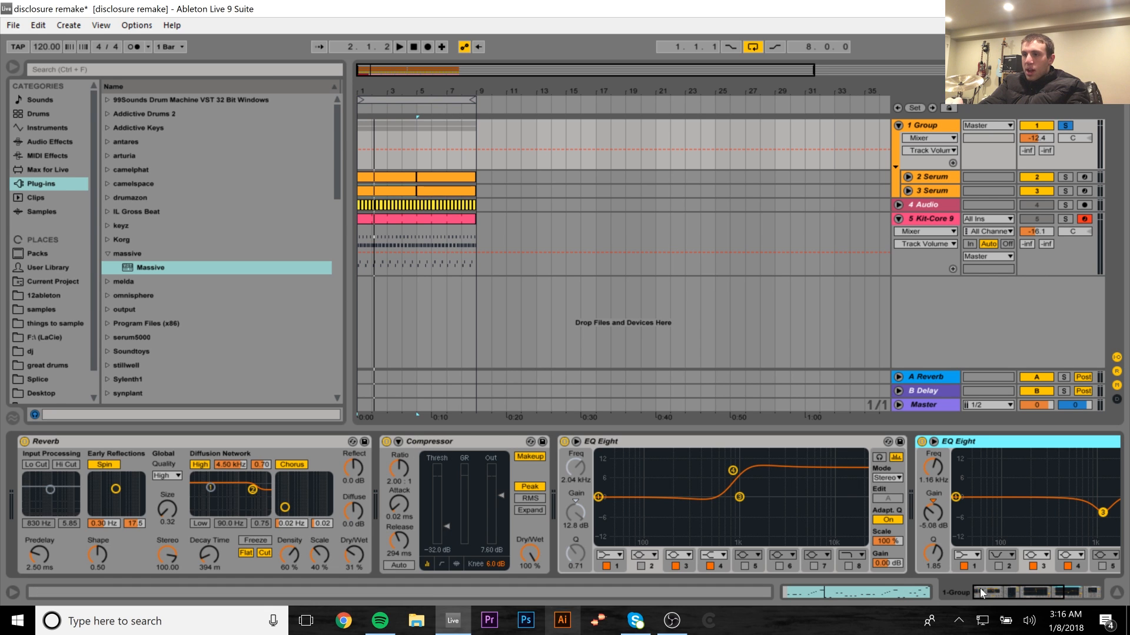
left_click_drag(979, 588, 1007, 588)
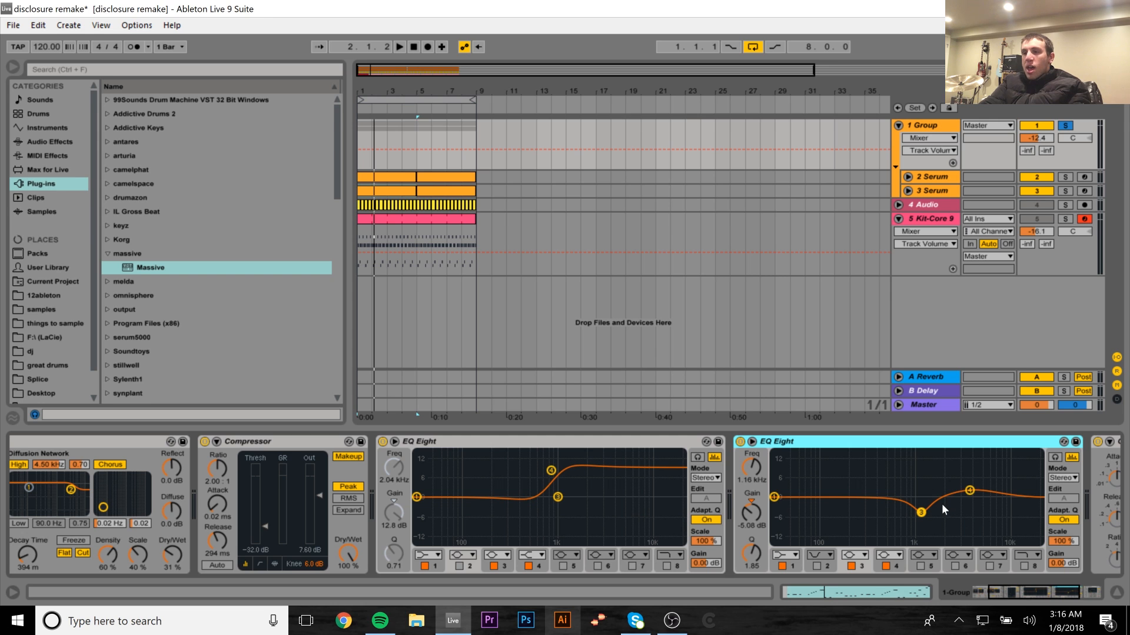
- Show the end of the 1 Group effect chain and select its Glue Compressor to review the settings
left_click(934, 191)
left_click(927, 128)
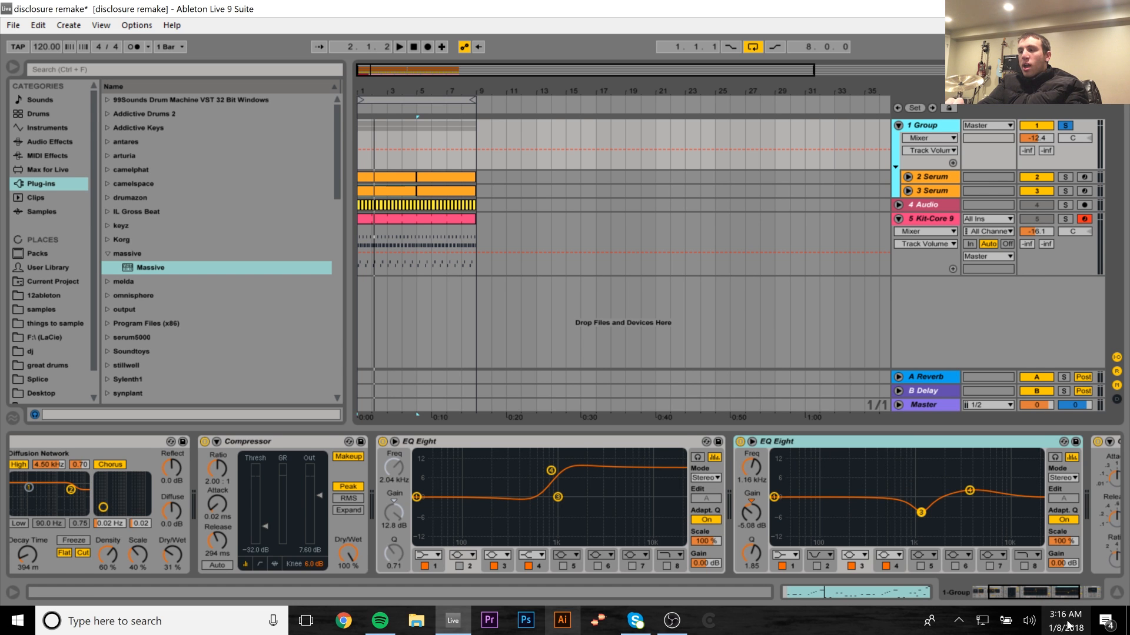
left_click_drag(1047, 591, 1018, 587)
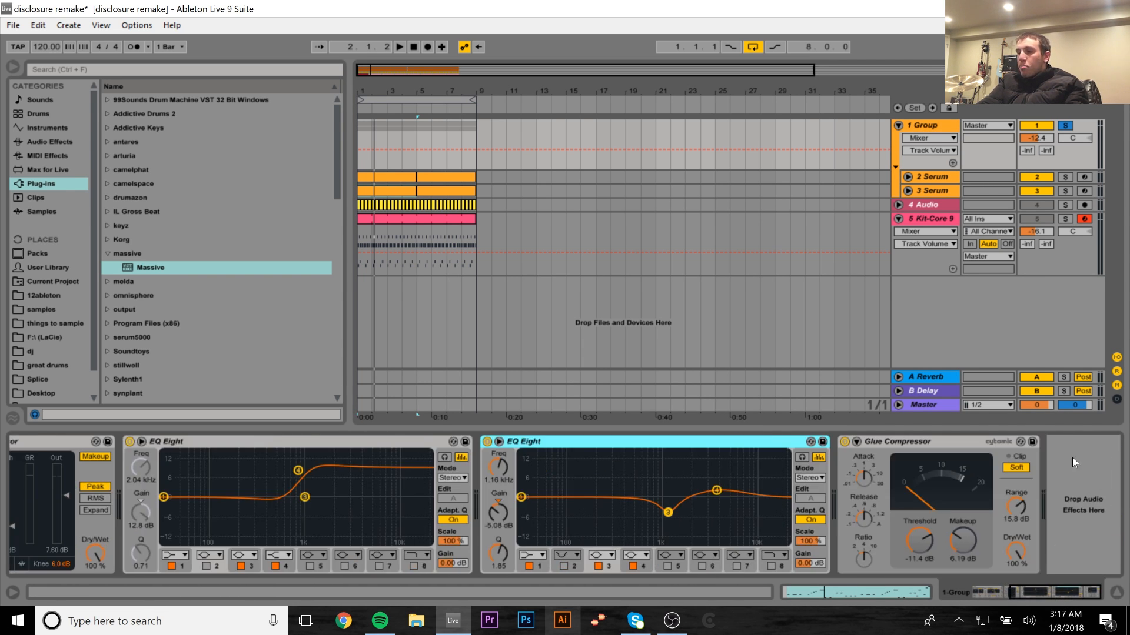
left_click(929, 441)
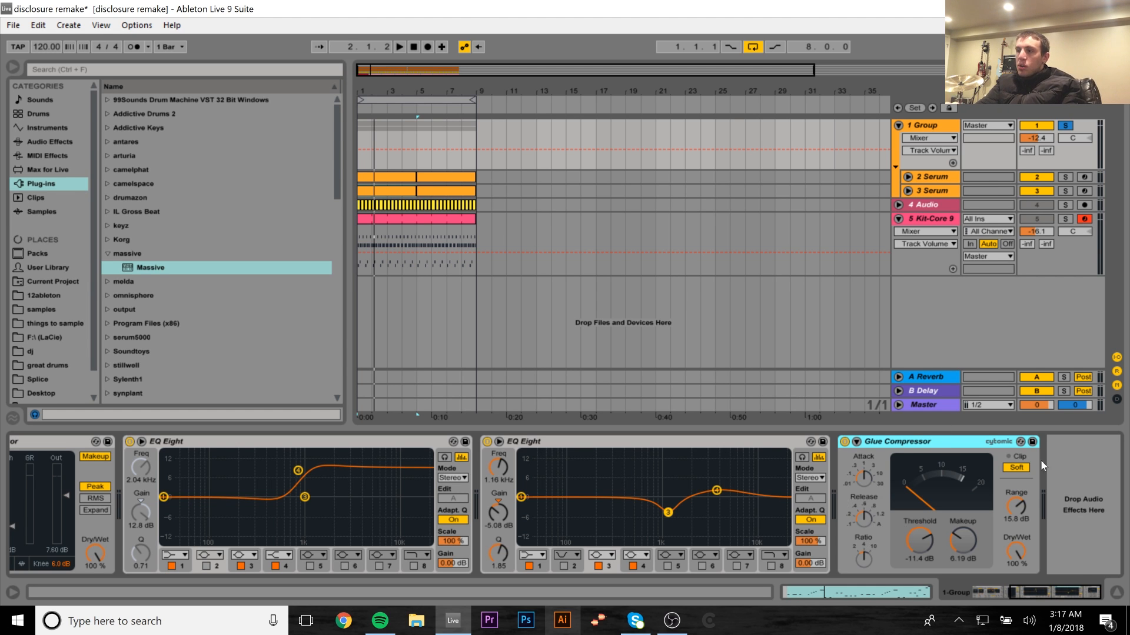
- Unsolo the 1 Group track, play the full arrangement and fold the group
left_click(1062, 126)
key("space")
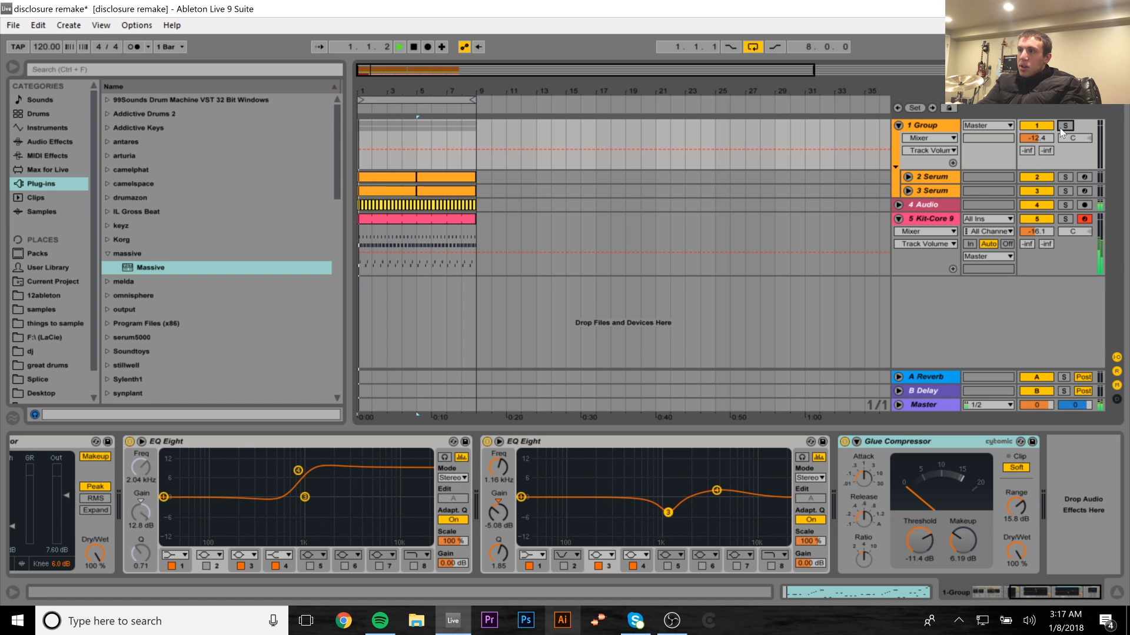
left_click(901, 128)
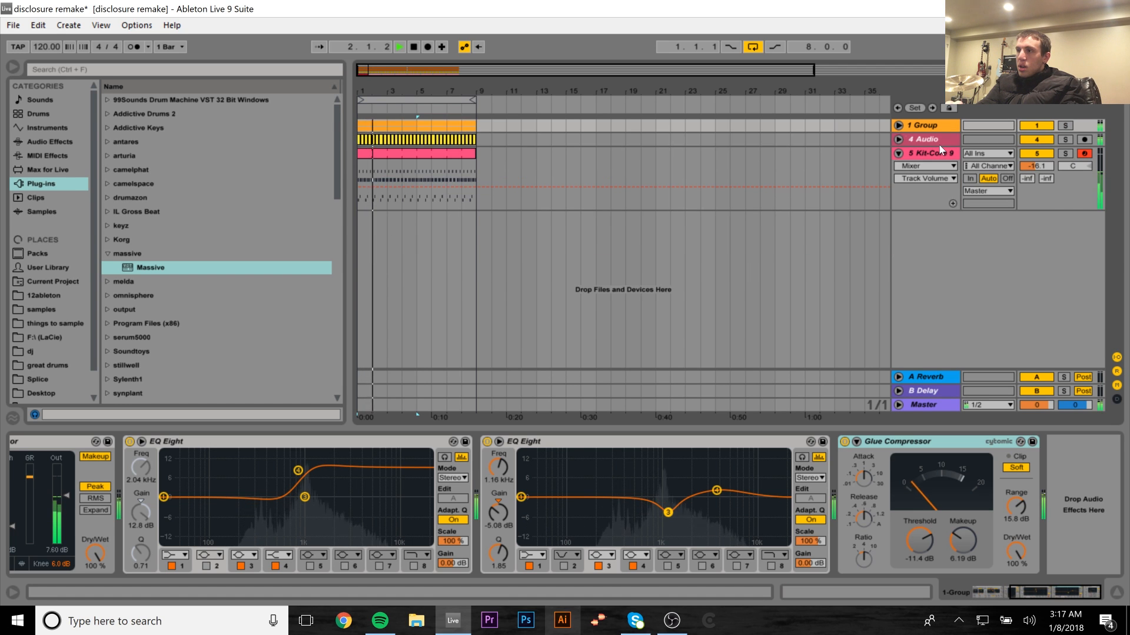
- Unfold the 1 Group and 3 Serum tracks and lower the 3 Serum track volume to -47.0 dB during playback
left_click(898, 126)
left_click(908, 190)
left_click_drag(1042, 200, 1041, 202)
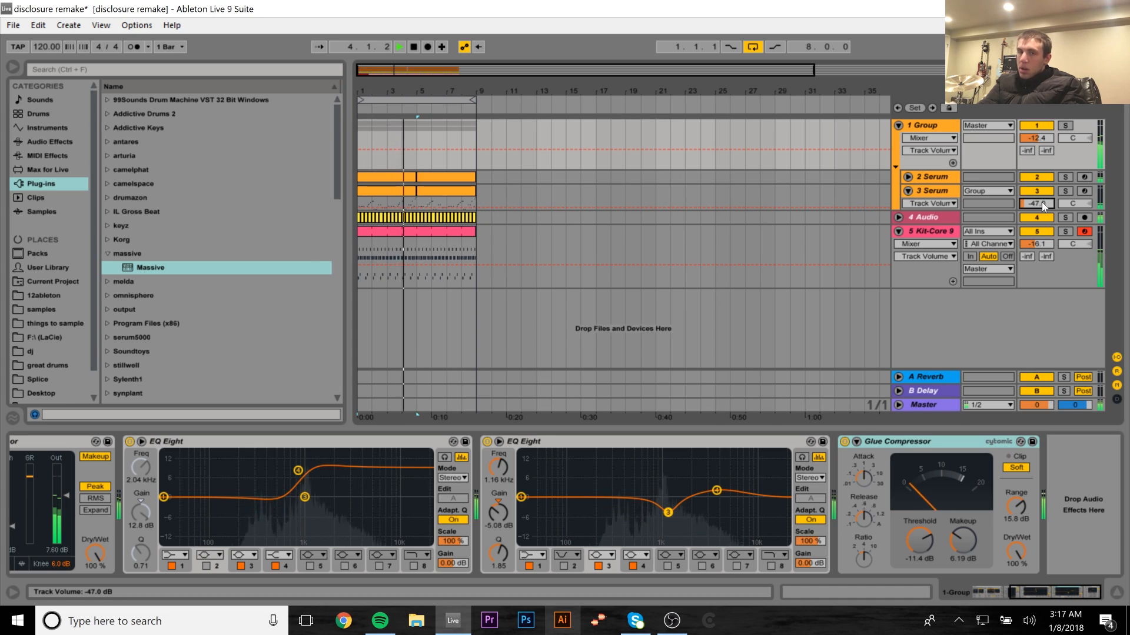